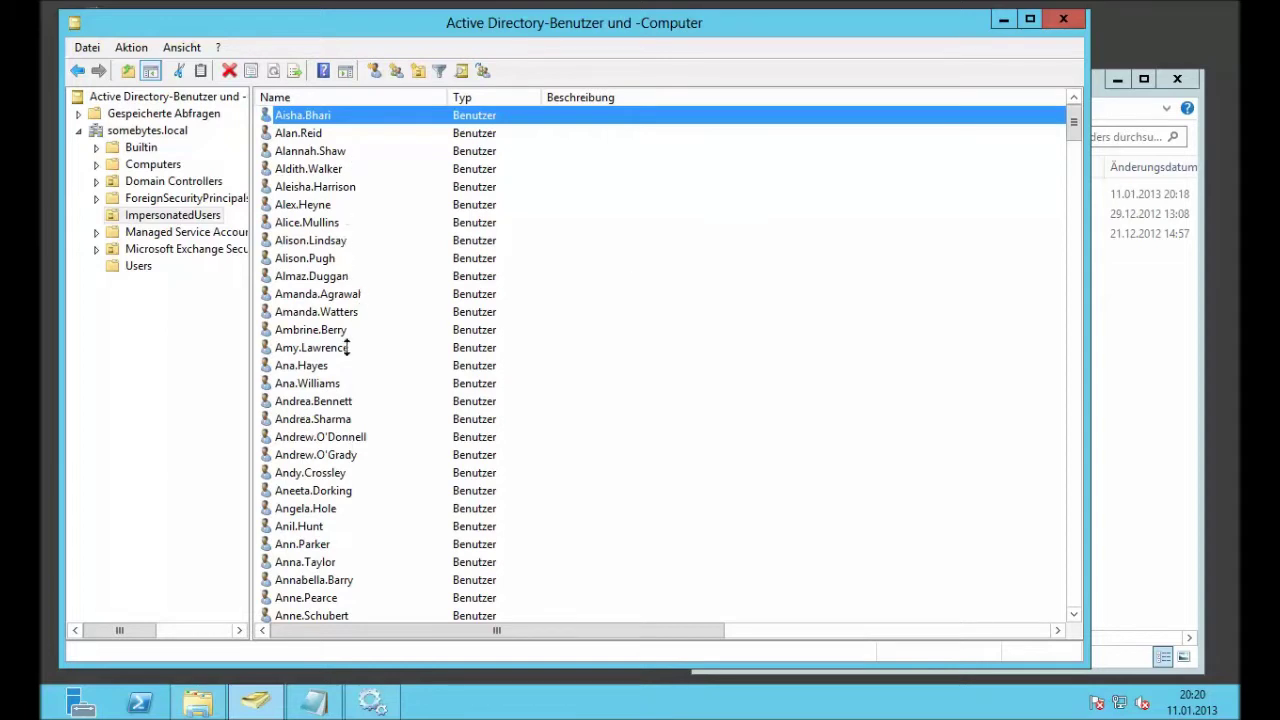
Step: Browse the ImpersonatedUsers OU and Users container in Active Directory to find the ExMixedFolders service account
{"action": "left_click", "coordinate": [208, 215]}
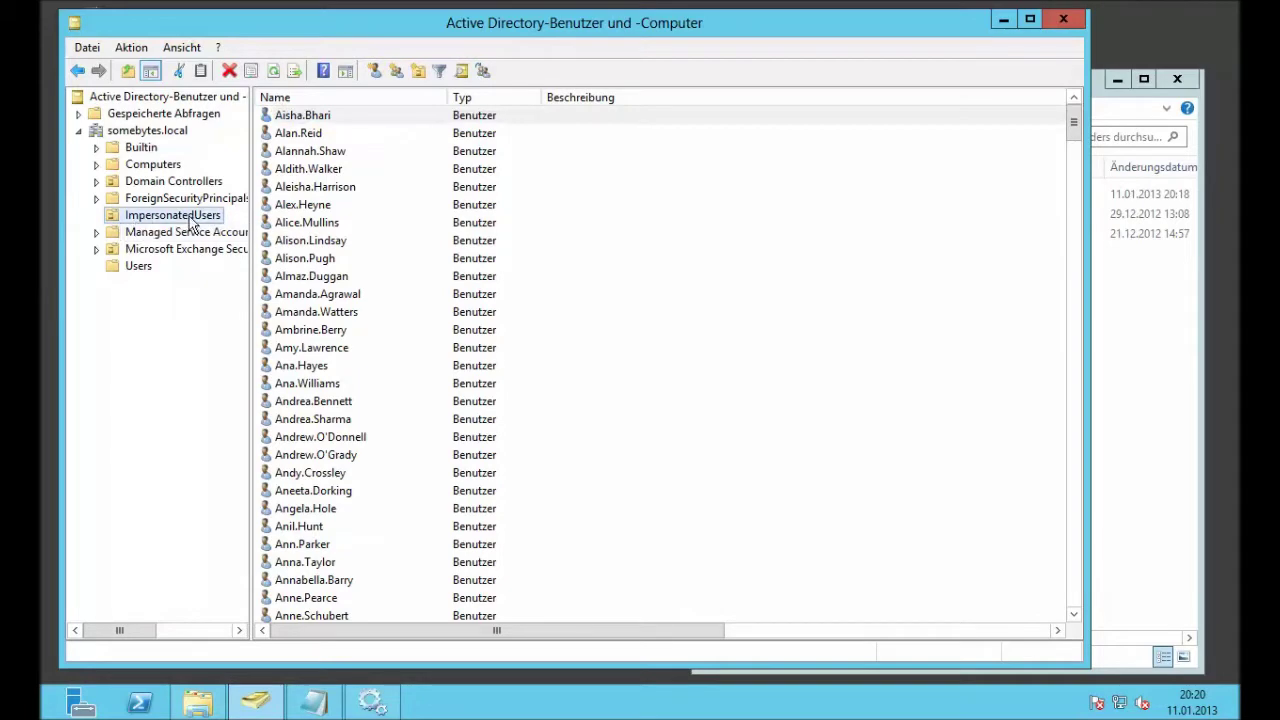
{"action": "left_click", "coordinate": [147, 270]}
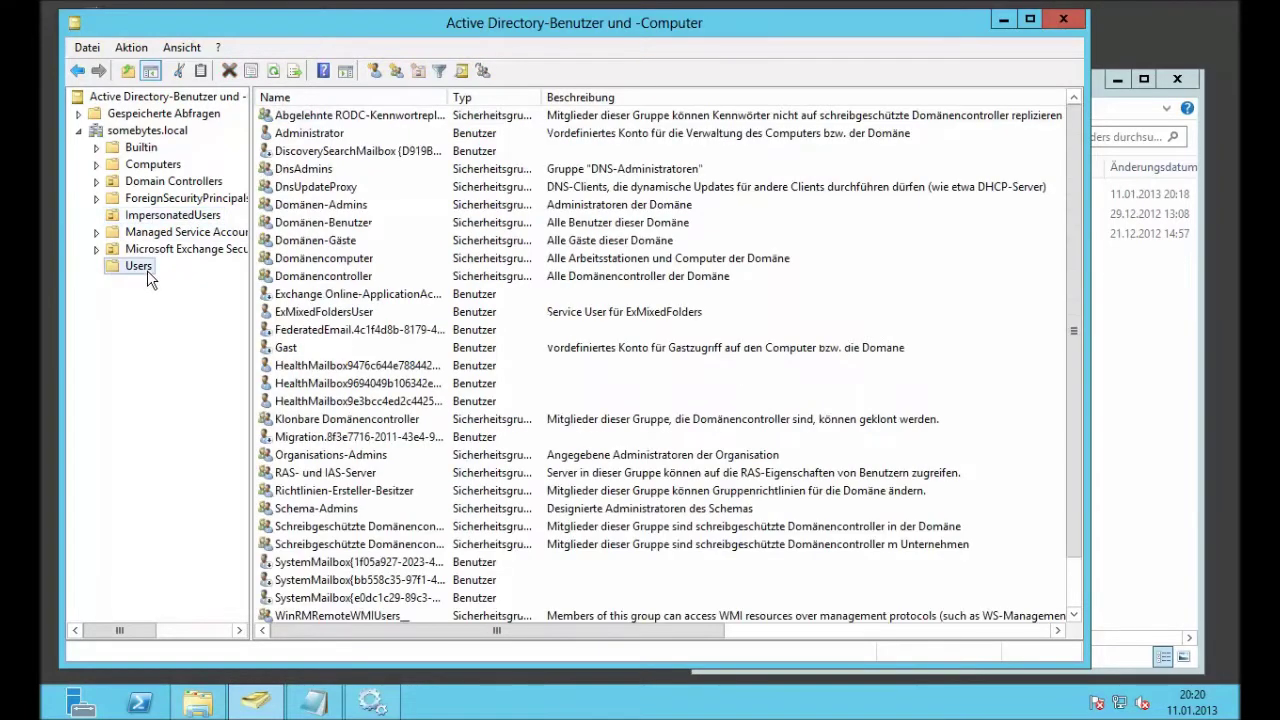
{"action": "left_click", "coordinate": [298, 313]}
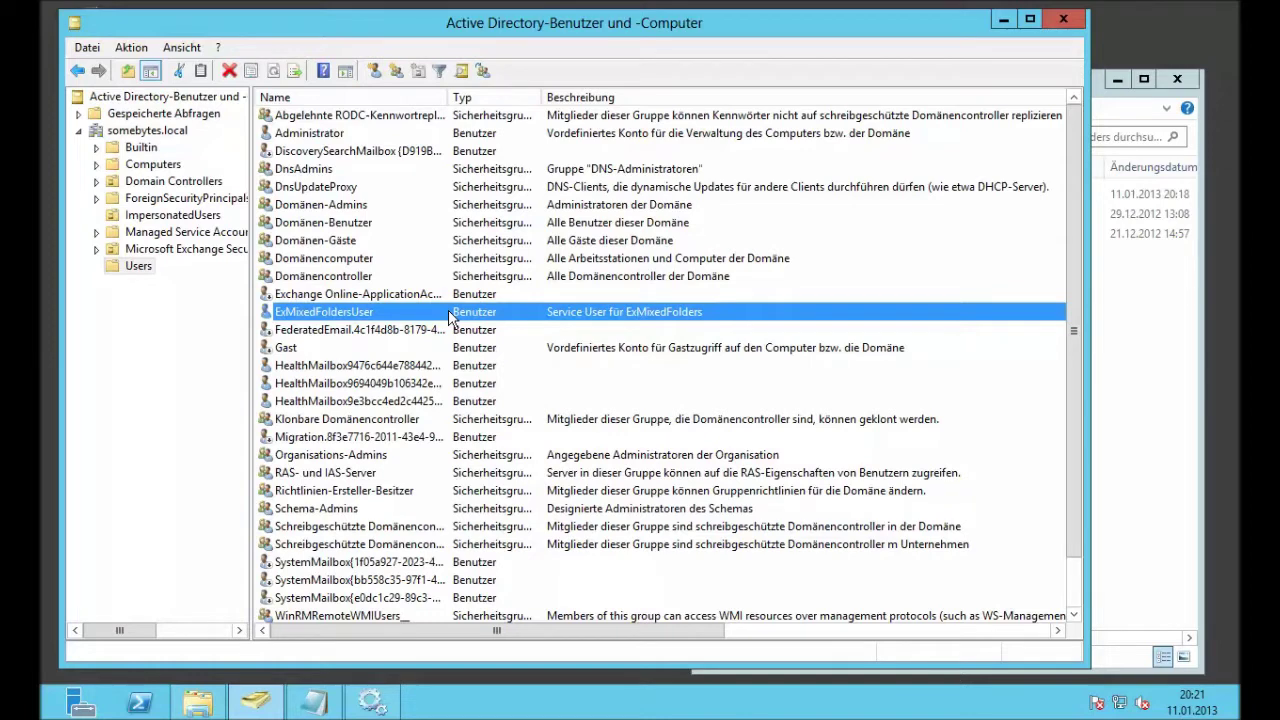
{"action": "left_click", "coordinate": [187, 222]}
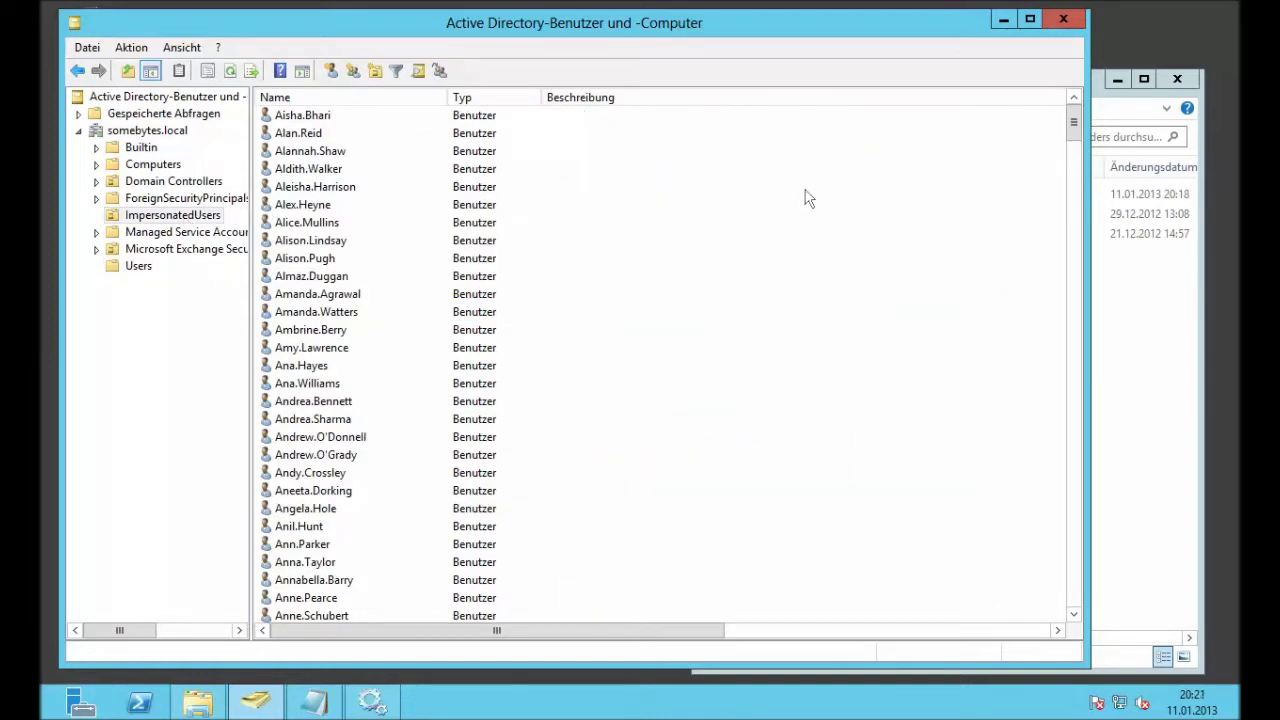
Step: Open the Impersonation script in Editor, copy its New-ManagementScope line, and bring up Start
{"action": "left_click", "coordinate": [1113, 369]}
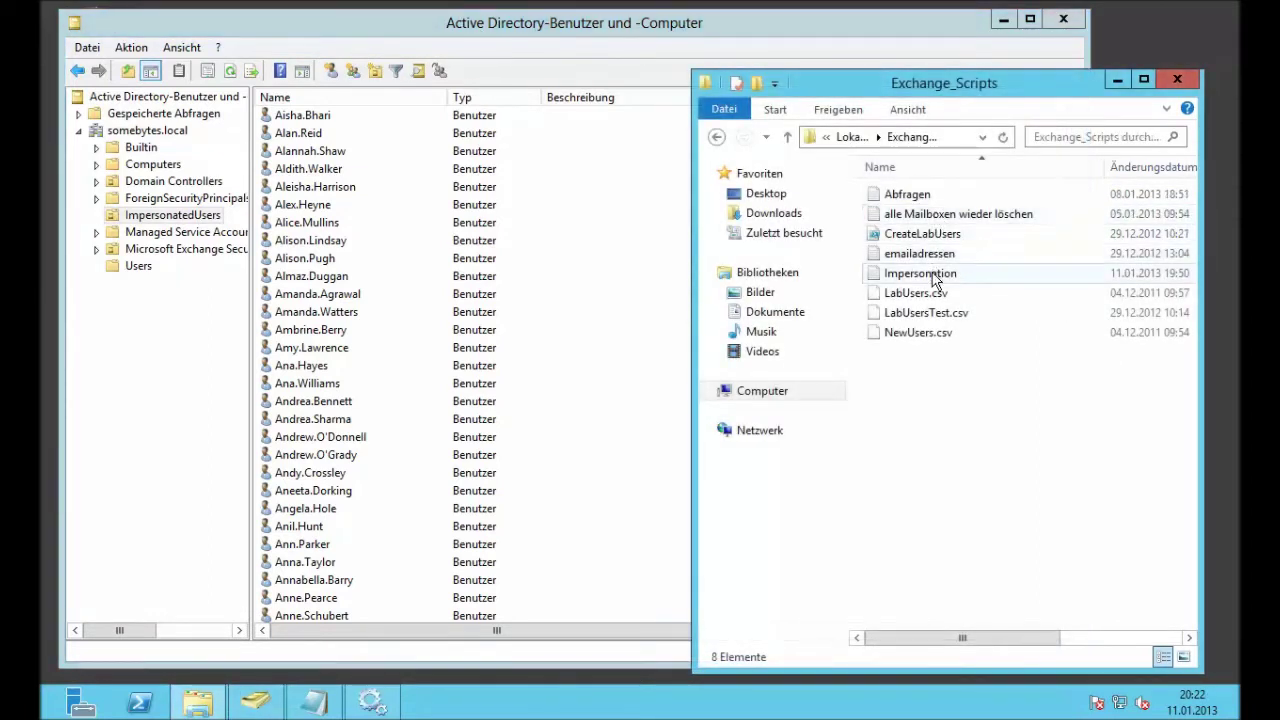
{"action": "double_click", "coordinate": [932, 276]}
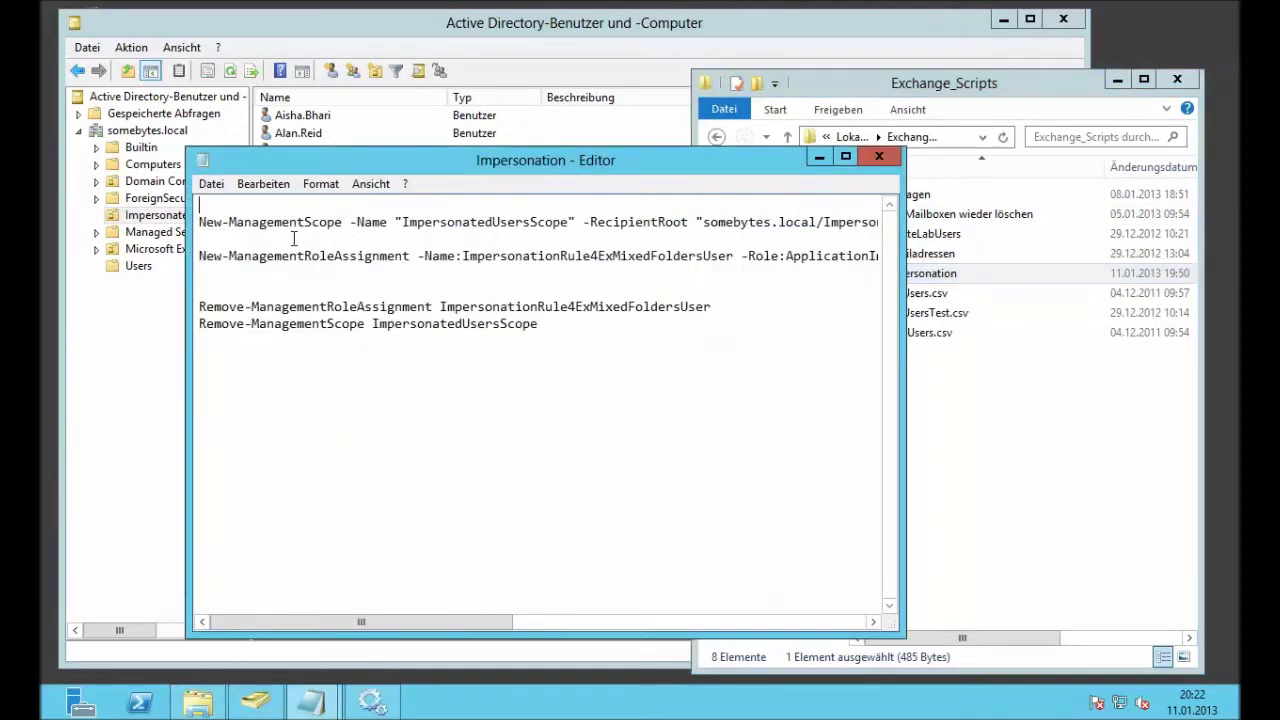
{"action": "left_click", "coordinate": [199, 222]}
{"action": "key", "text": "shift+End"}
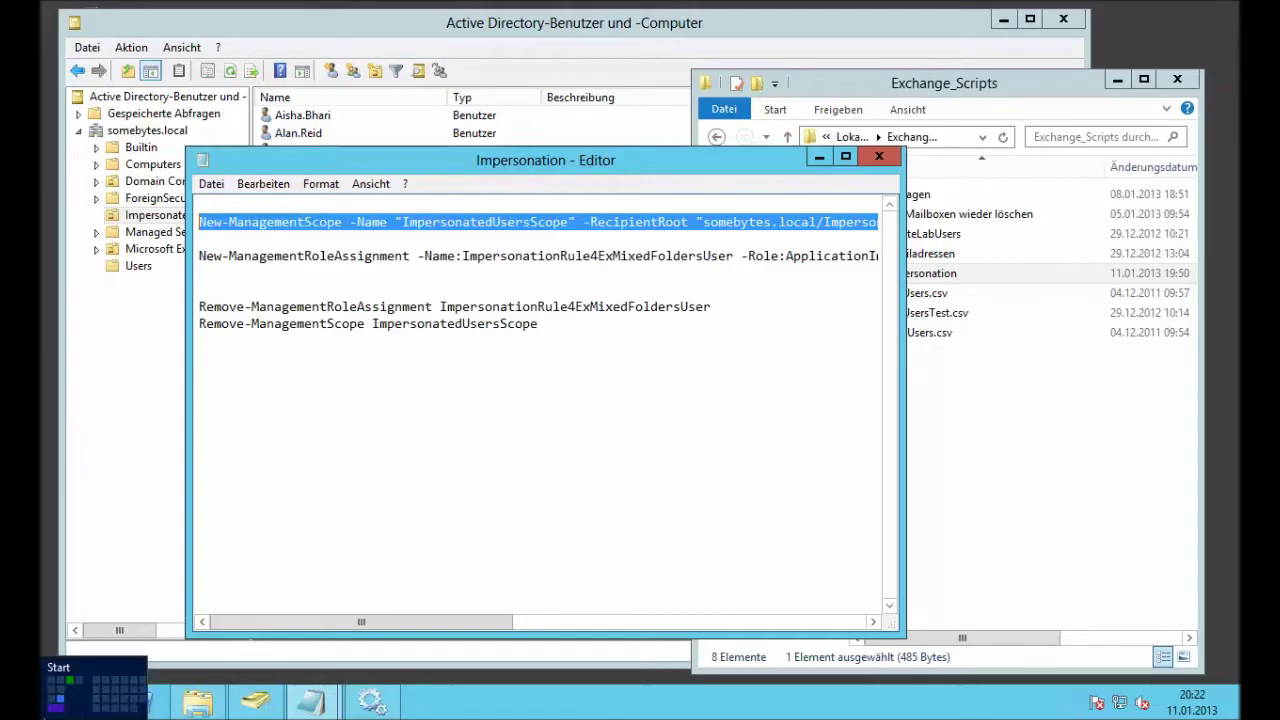
{"action": "left_click", "coordinate": [50, 711]}
{"action": "scroll", "coordinate": [870, 540], "scroll_direction": "down", "scroll_amount": 2}
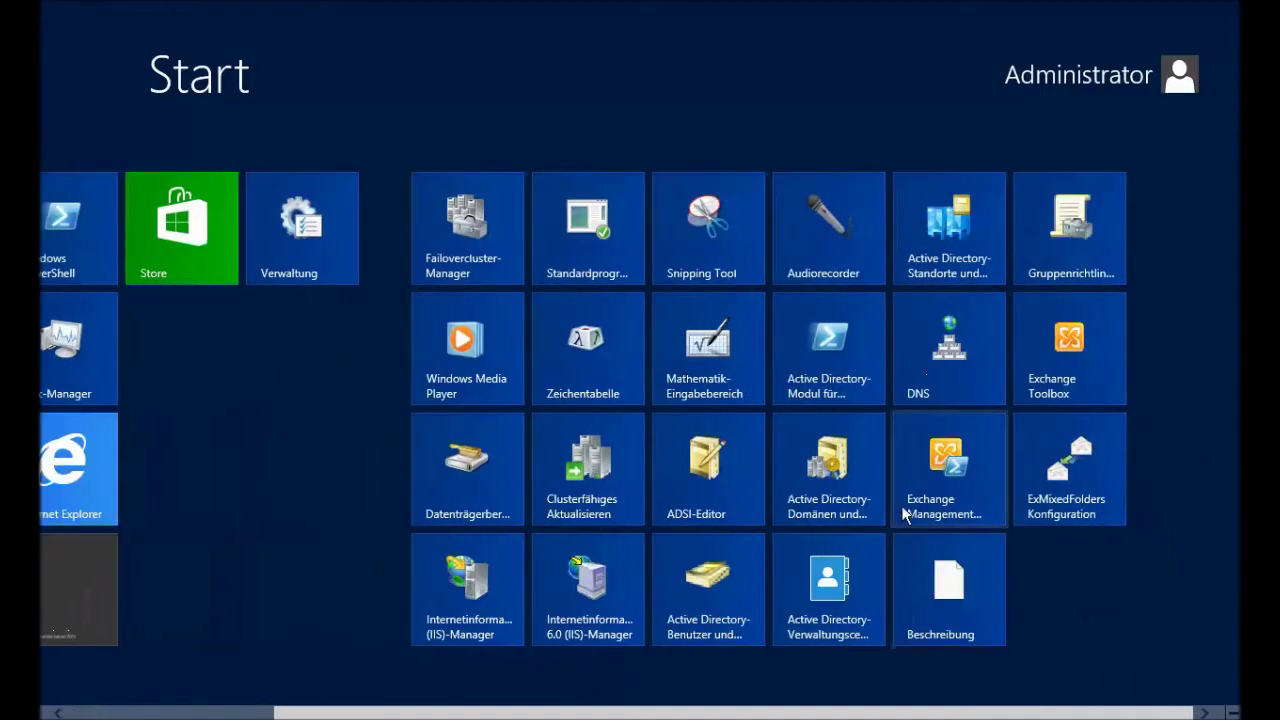
Step: Launch the Exchange Management Shell and run the pasted New-ManagementScope command for ImpersonatedUsersScope
{"action": "left_click", "coordinate": [906, 503]}
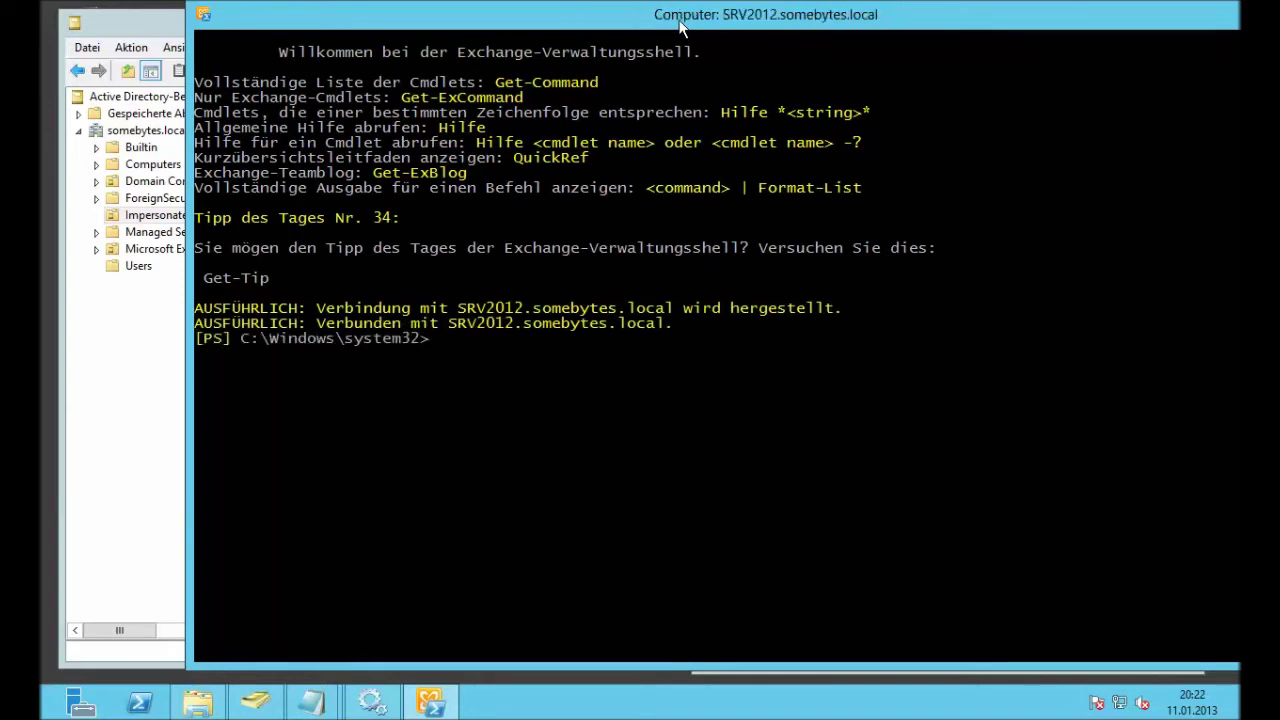
{"action": "left_click_drag", "start_coordinate": [575, 24], "coordinate": [471, 28]}
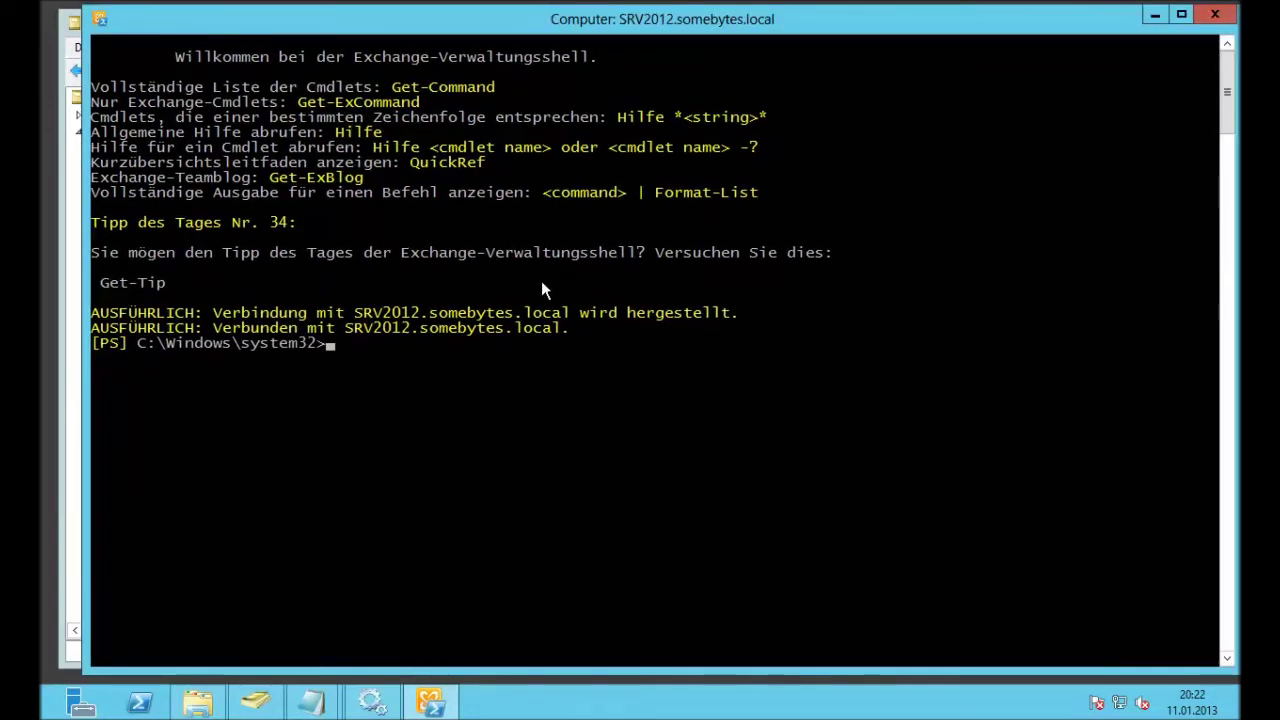
{"action": "right_click", "coordinate": [541, 282]}
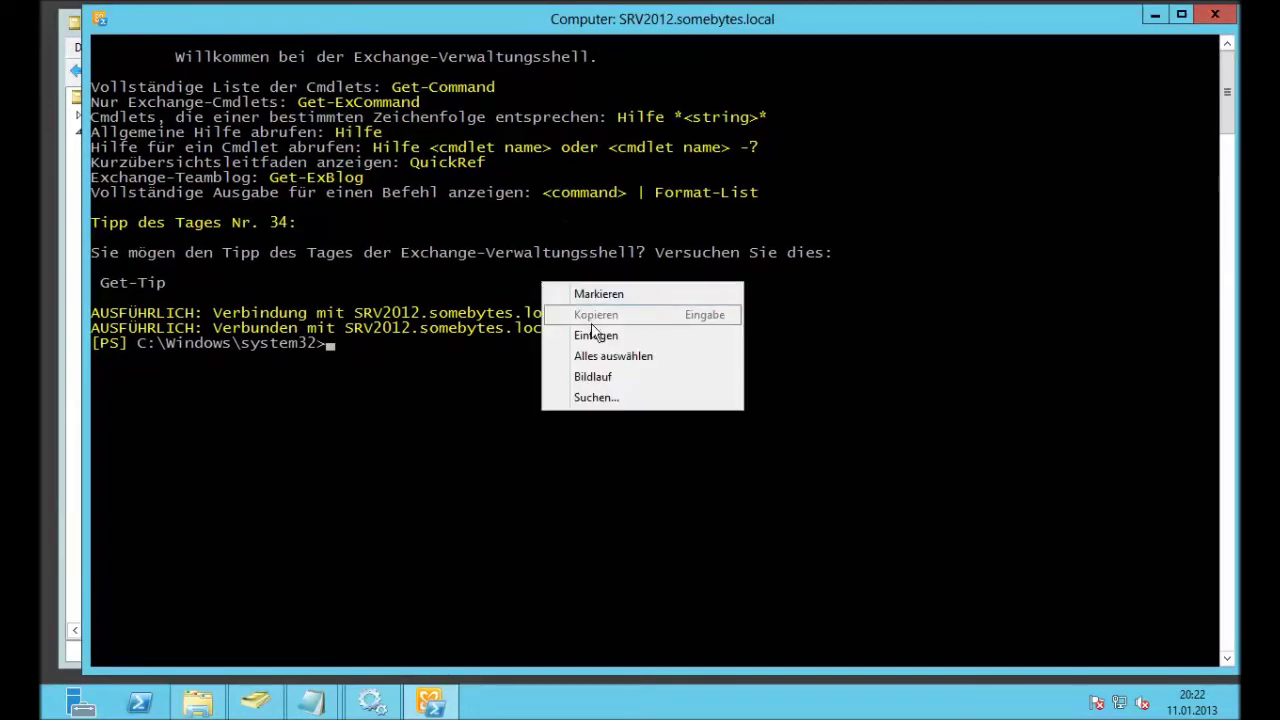
{"action": "left_click", "coordinate": [594, 336]}
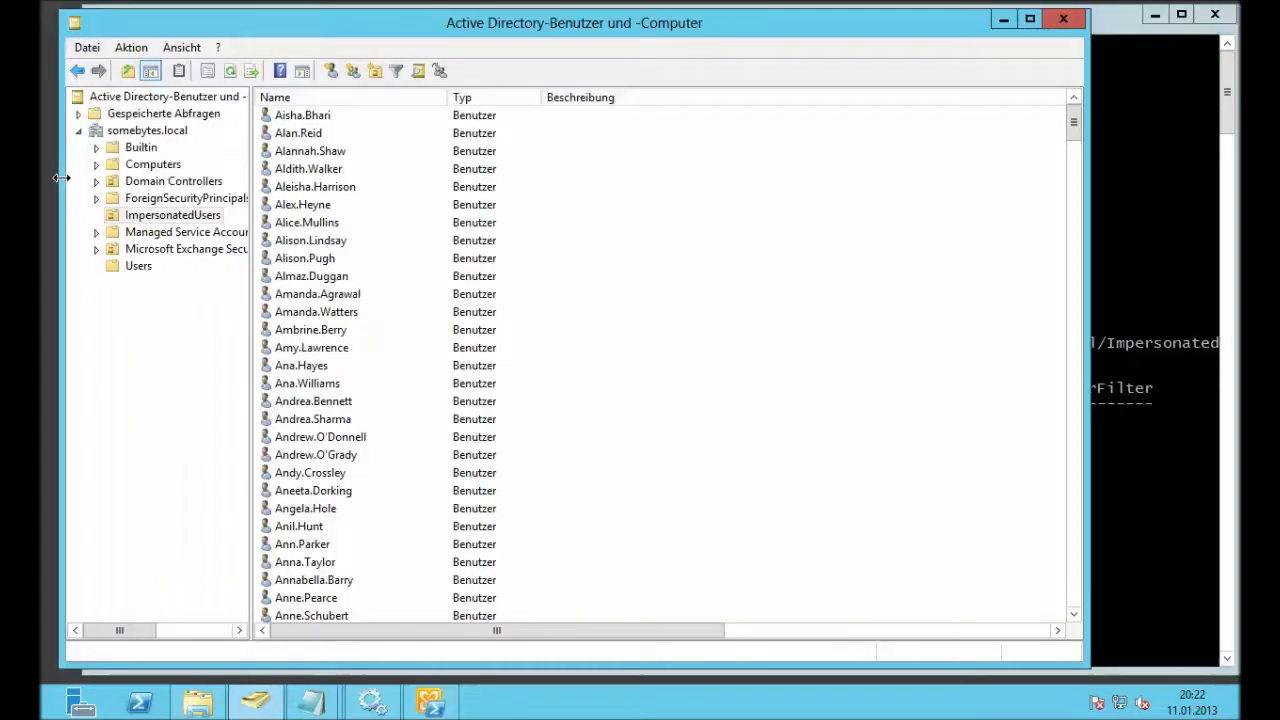
Step: Check the accounts in the ImpersonatedUsers OU in Active Directory, then return to the shell
{"action": "left_click", "coordinate": [66, 180]}
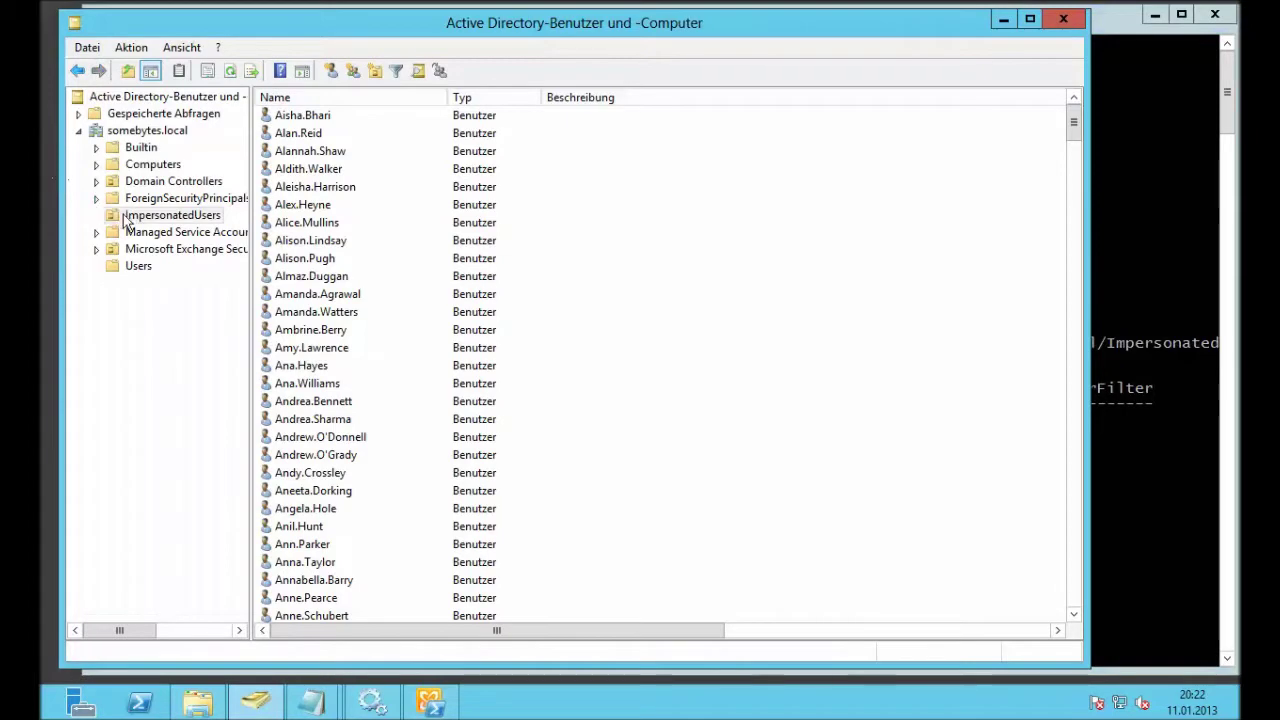
{"action": "left_click", "coordinate": [130, 215]}
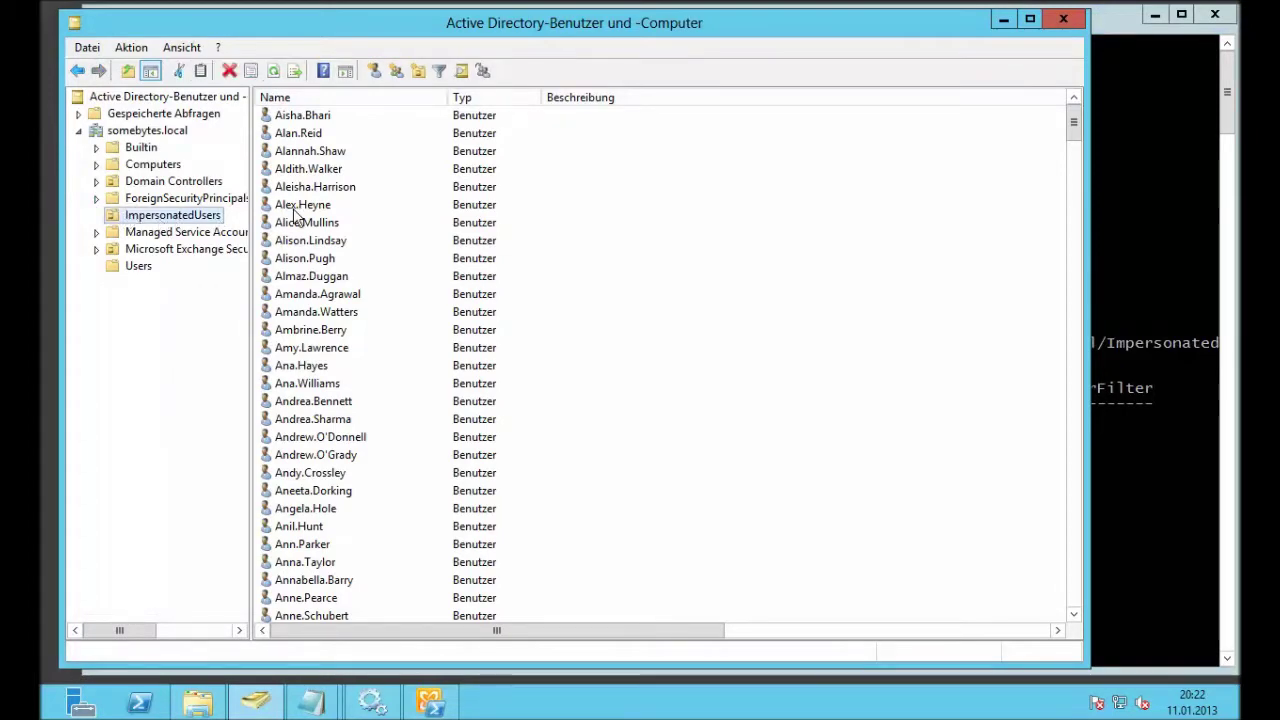
{"action": "left_click", "coordinate": [1124, 47]}
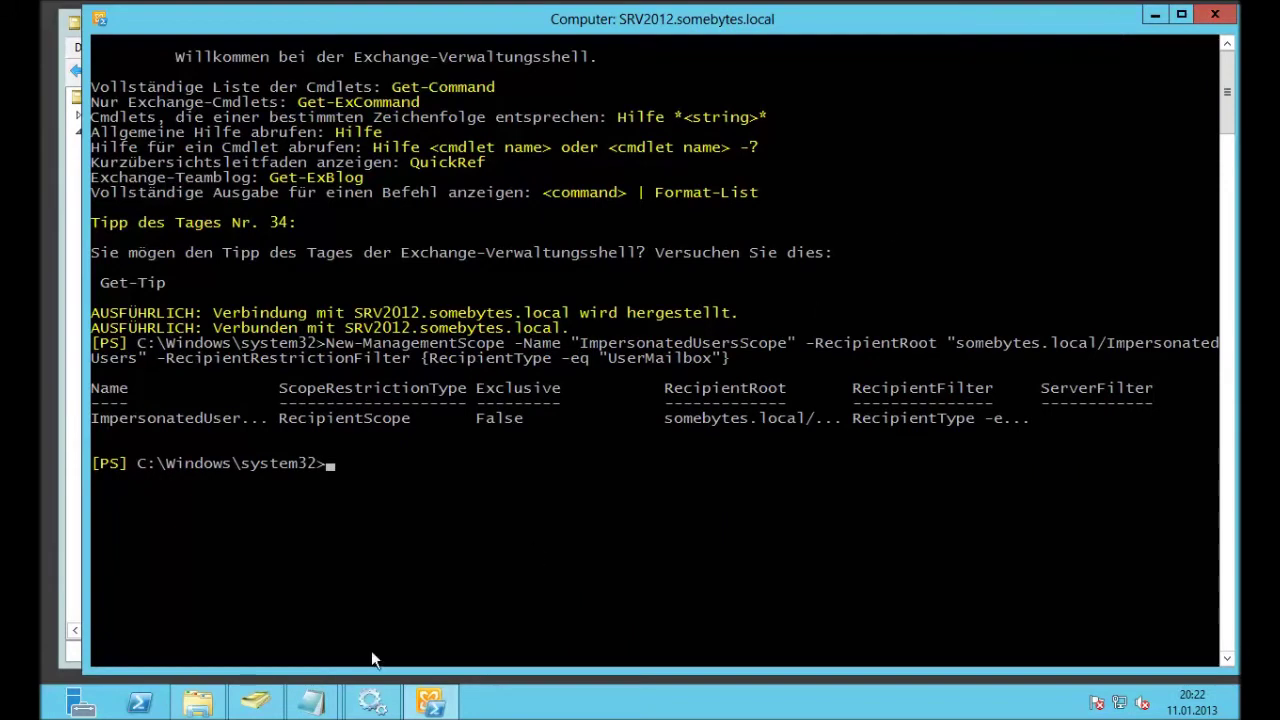
Step: Copy the New-ManagementRoleAssignment line from the script and run it in the shell
{"action": "mouse_move", "coordinate": [311, 703]}
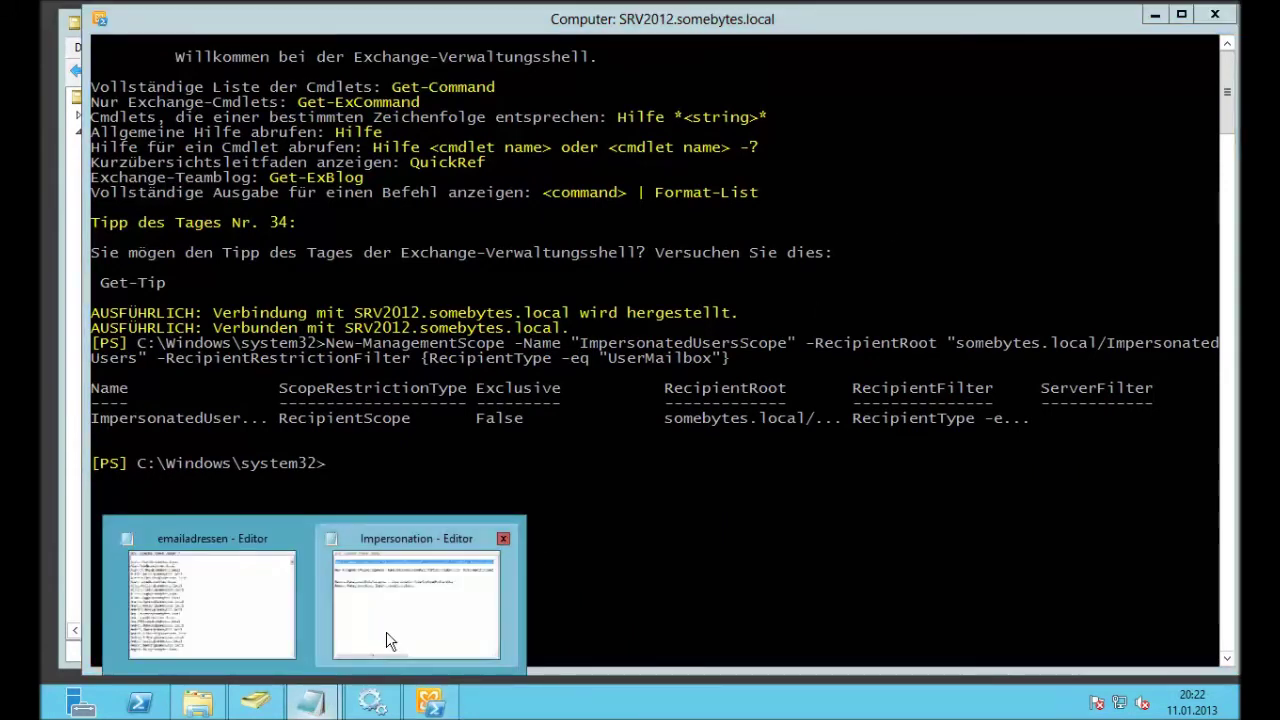
{"action": "left_click", "coordinate": [390, 641]}
{"action": "left_click", "coordinate": [290, 282]}
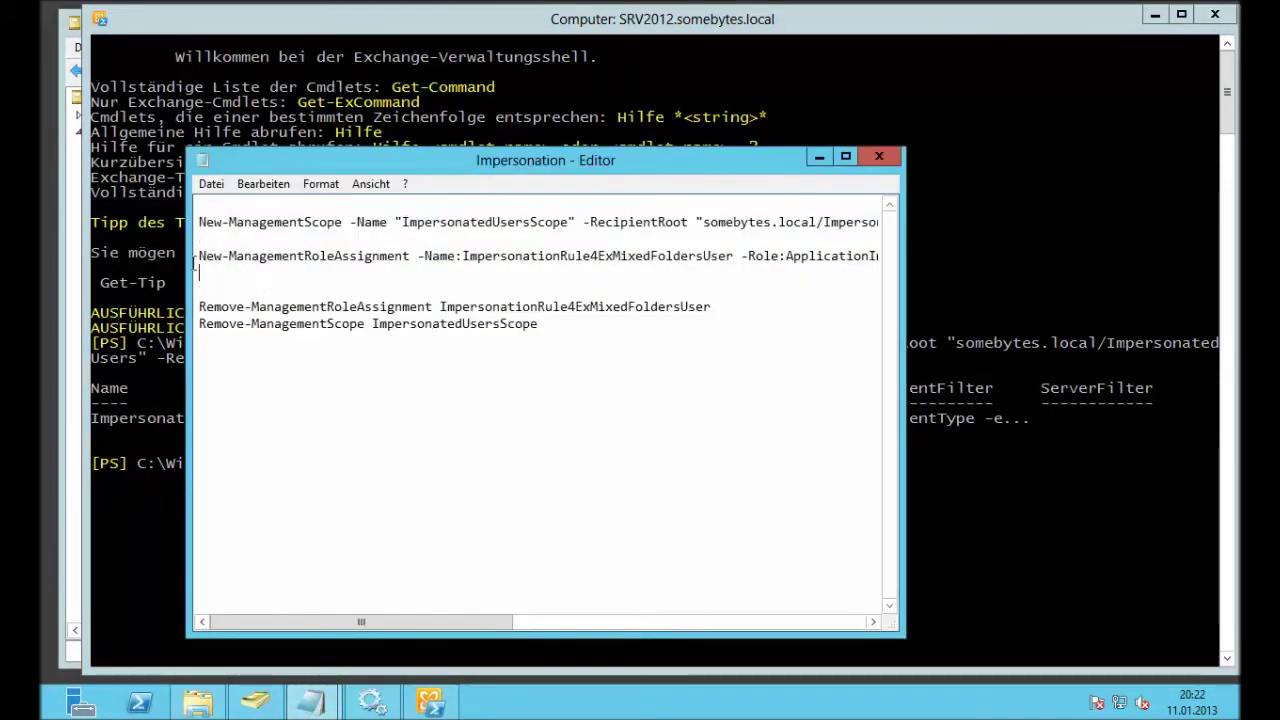
{"action": "left_click_drag", "start_coordinate": [199, 271], "coordinate": [178, 258]}
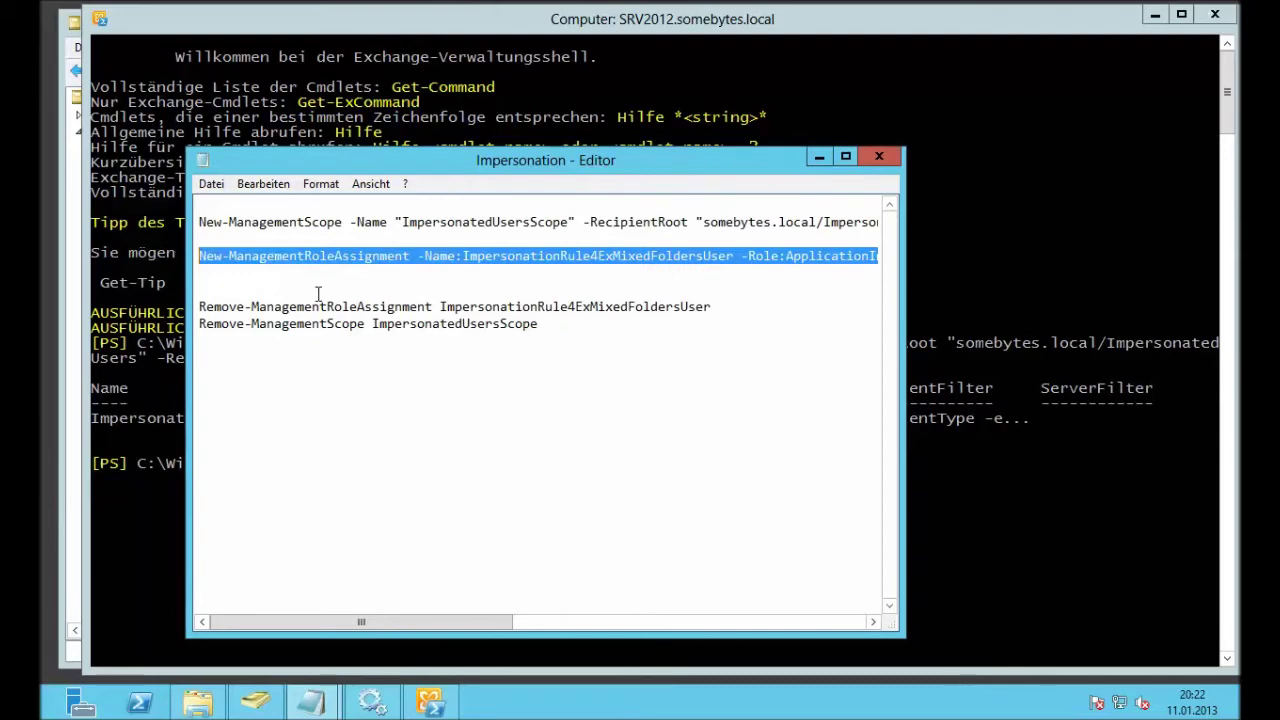
{"action": "left_click", "coordinate": [1096, 455]}
{"action": "right_click", "coordinate": [1027, 482]}
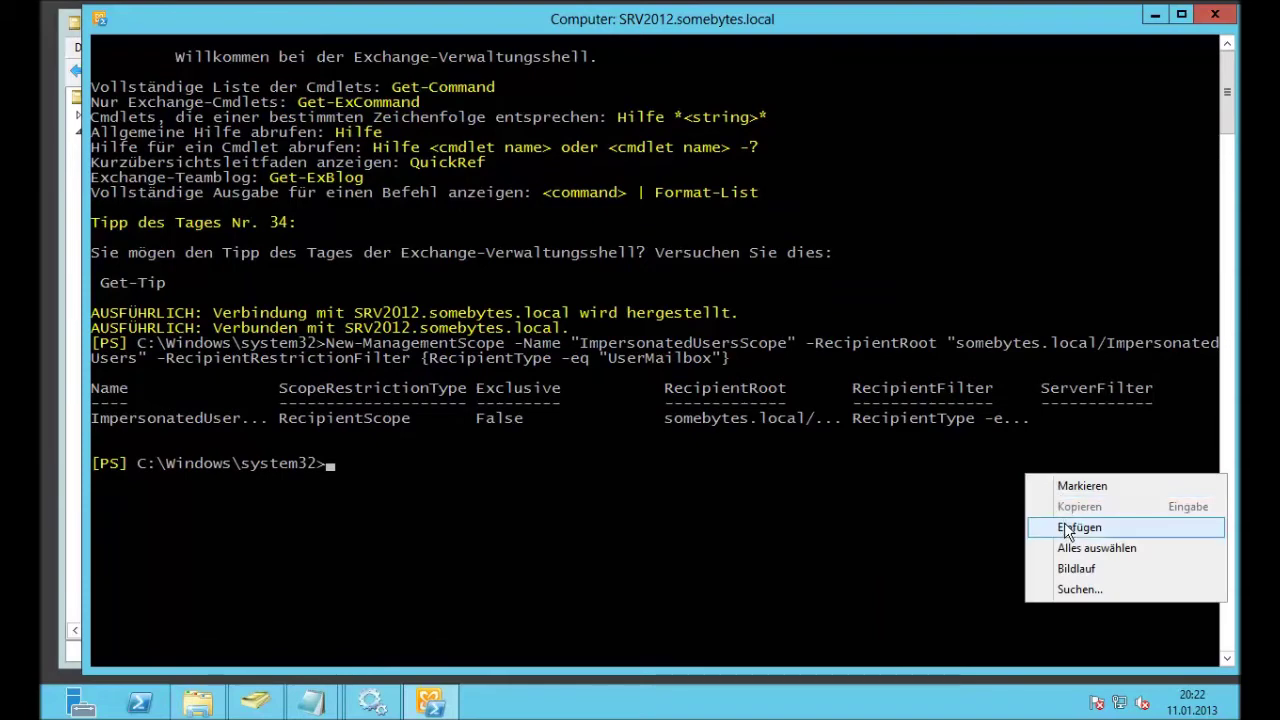
{"action": "left_click", "coordinate": [1064, 526]}
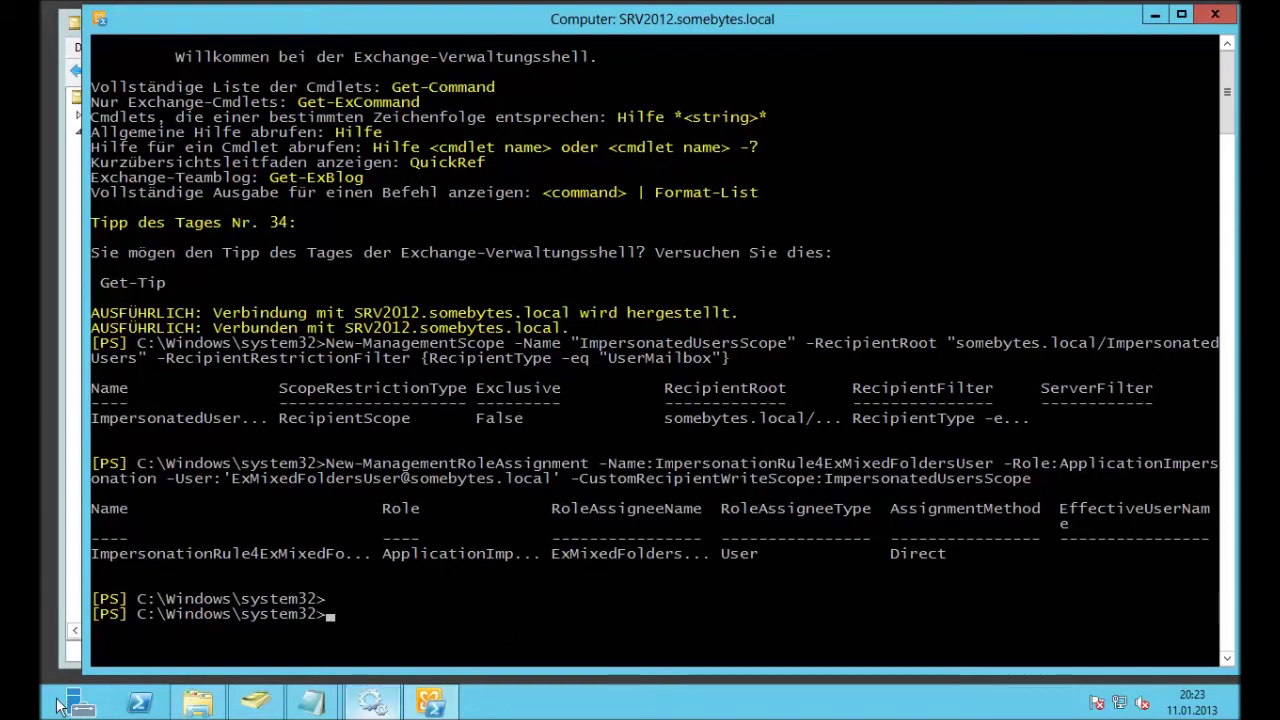
Step: Launch ExMixedFolders Konfiguration and add a new EWS connection, maximizing the window
{"action": "mouse_move", "coordinate": [47, 712]}
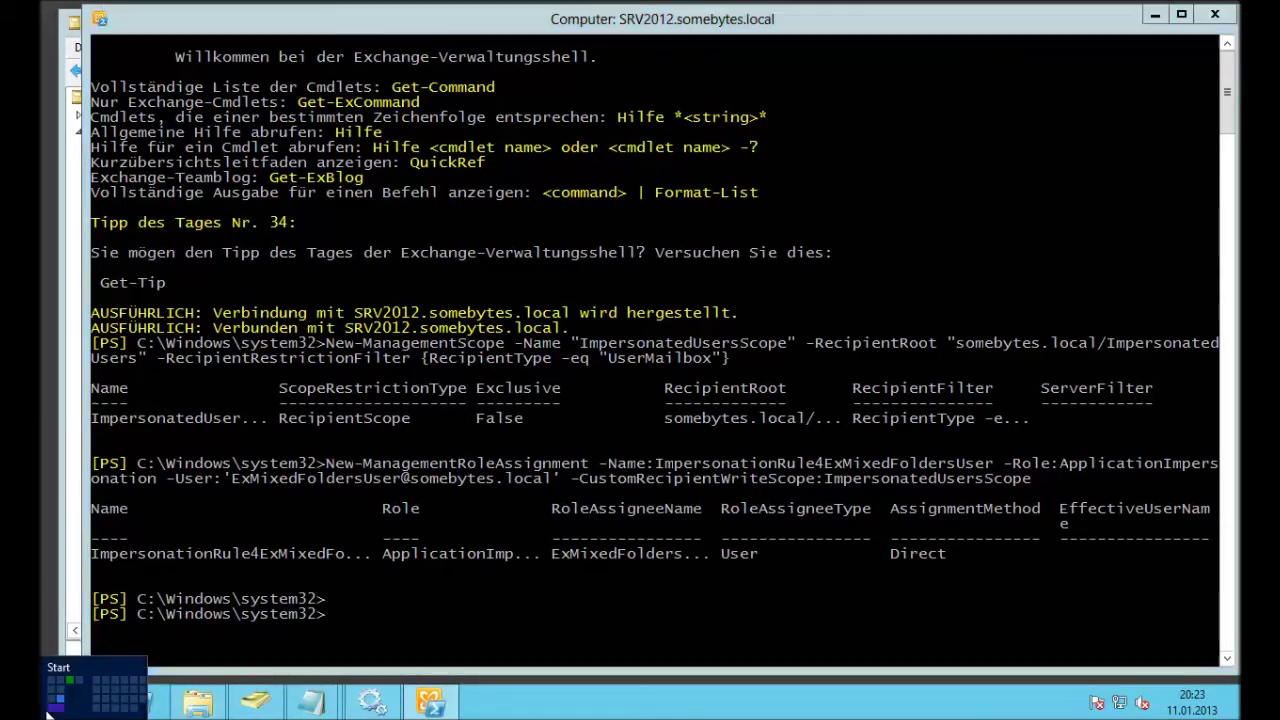
{"action": "left_click", "coordinate": [47, 712]}
{"action": "scroll", "coordinate": [560, 570], "scroll_direction": "down", "scroll_amount": 3}
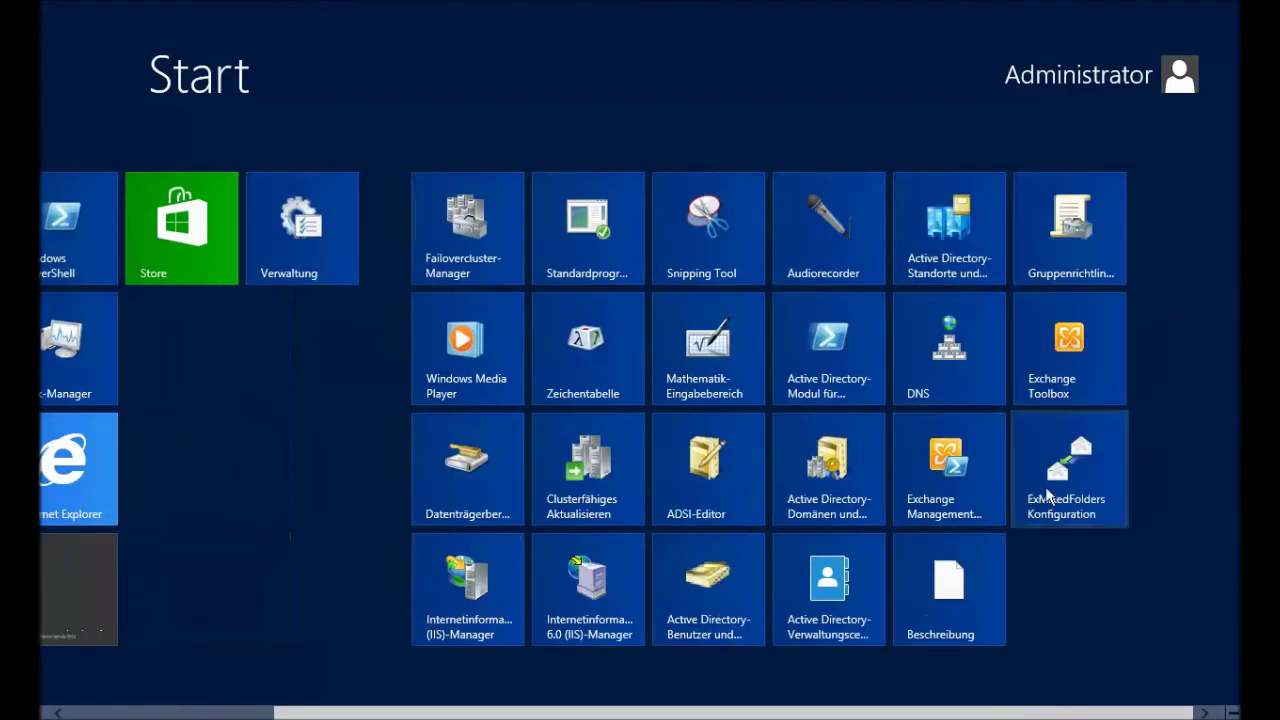
{"action": "left_click", "coordinate": [1047, 492]}
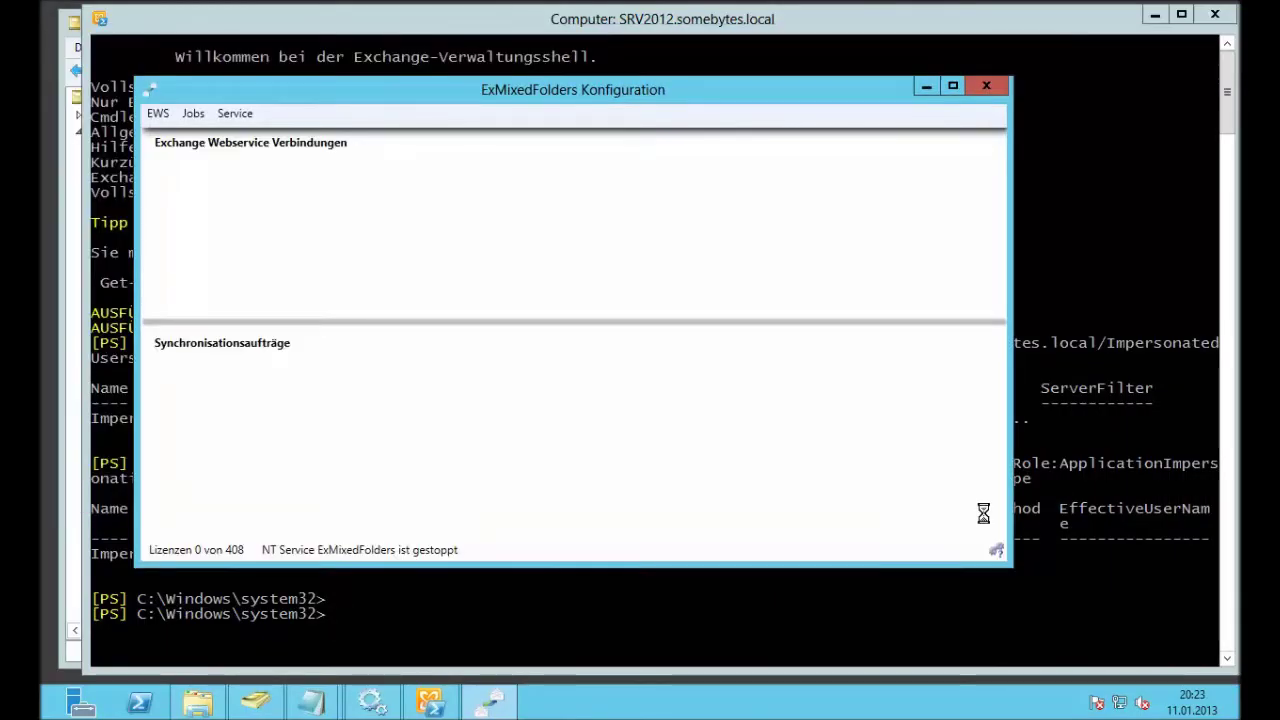
{"action": "right_click", "coordinate": [374, 230]}
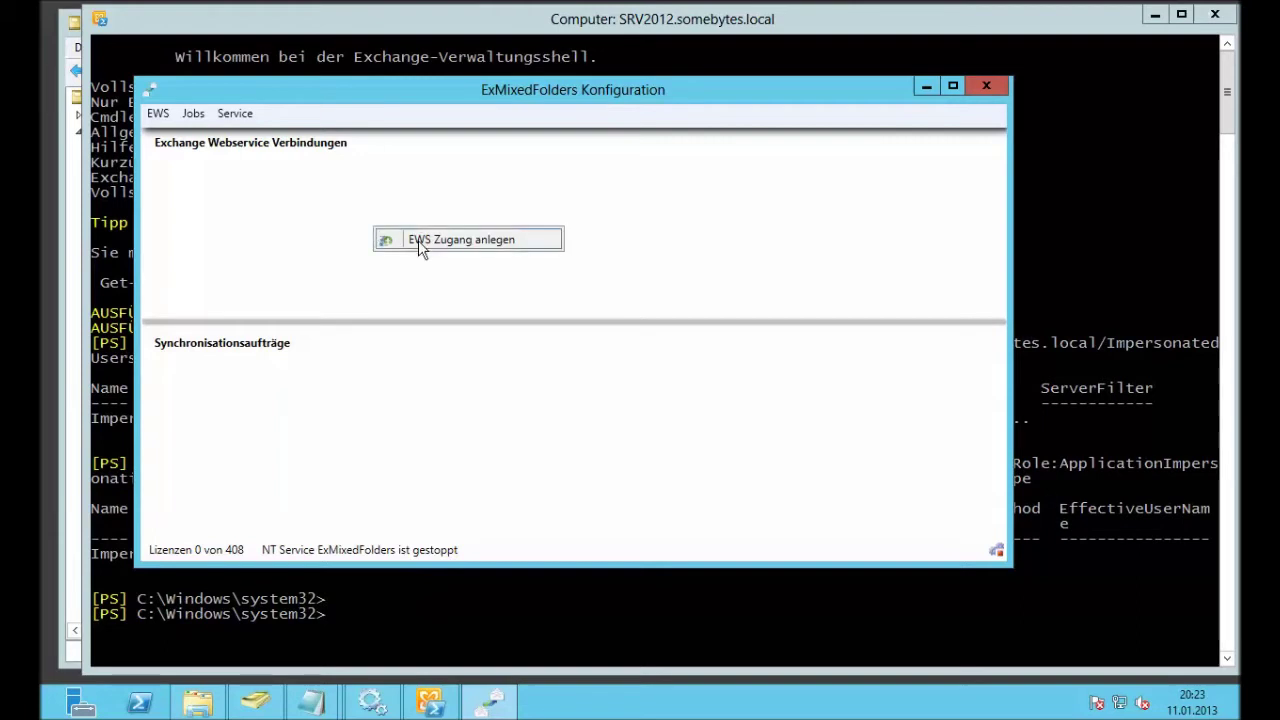
{"action": "left_click", "coordinate": [418, 241]}
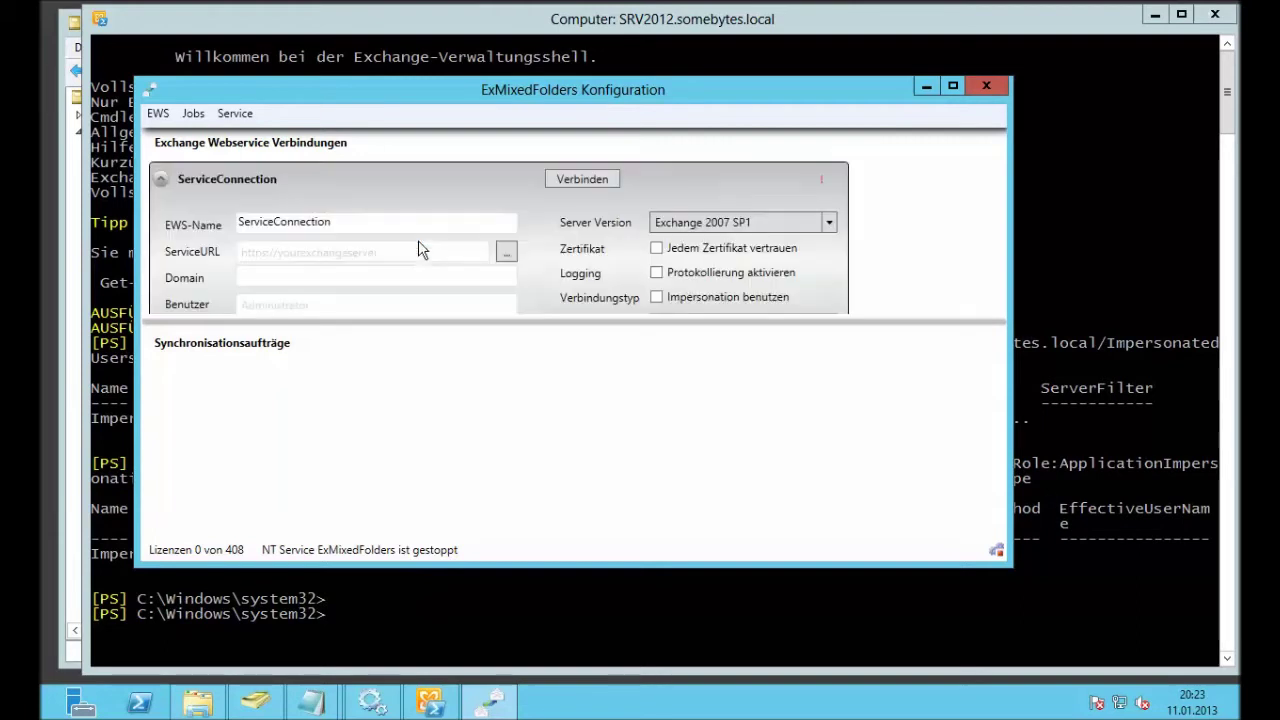
{"action": "double_click", "coordinate": [607, 96]}
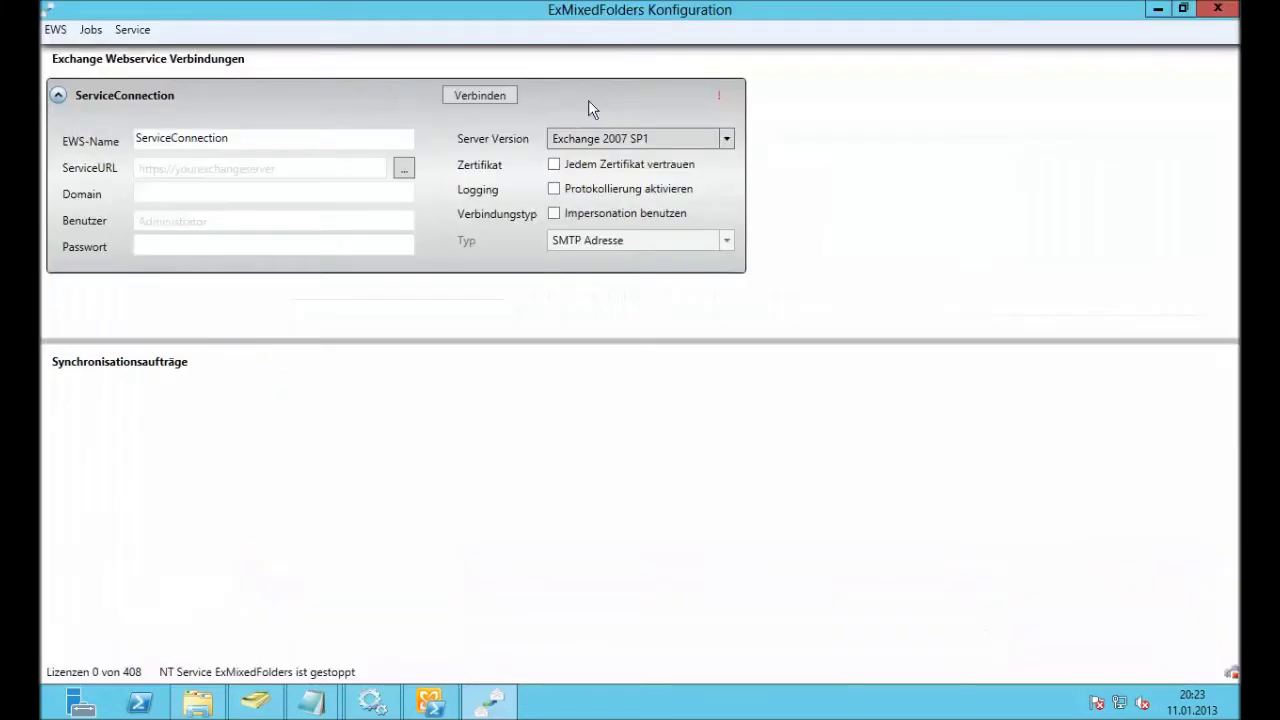
{"action": "left_click", "coordinate": [404, 168]}
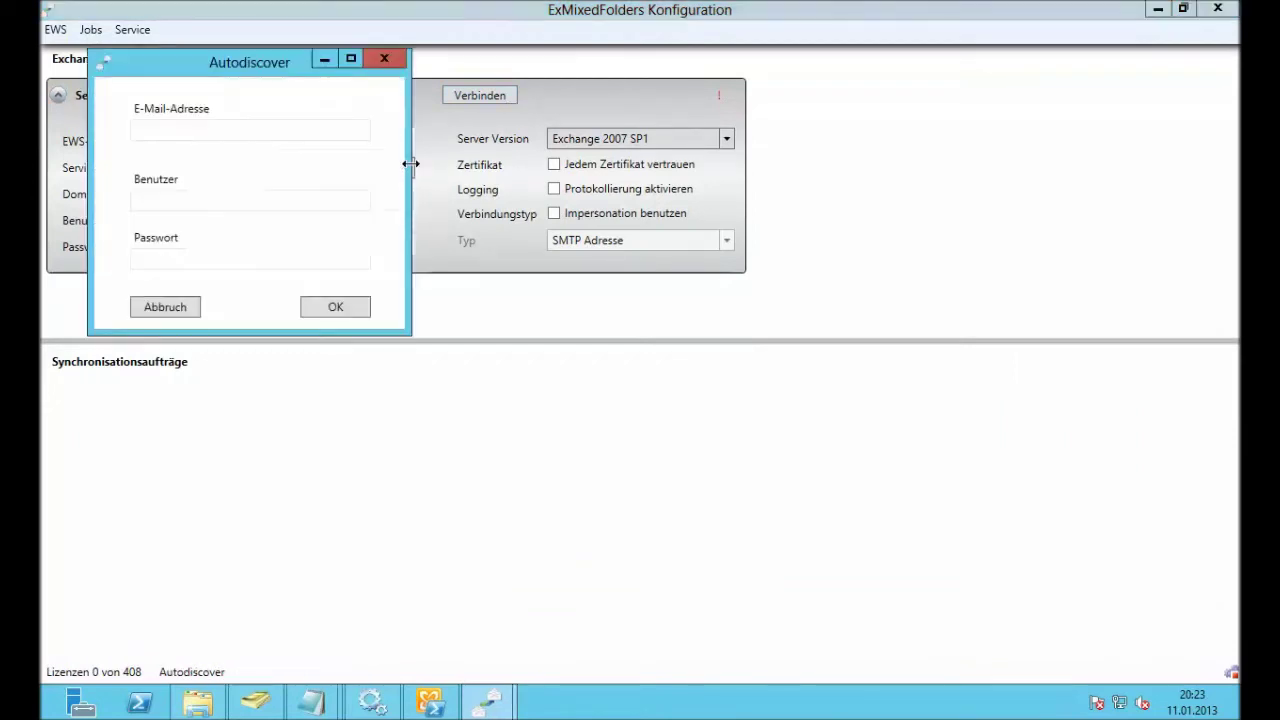
{"action": "left_click", "coordinate": [253, 136]}
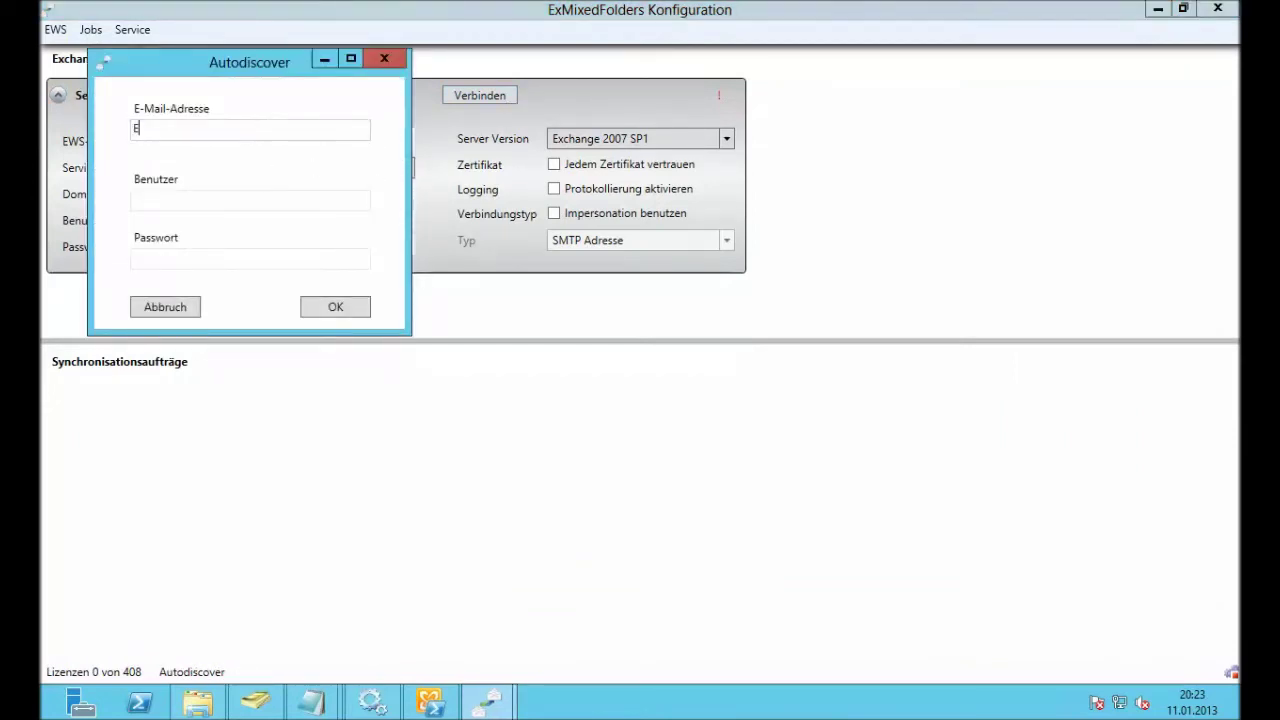
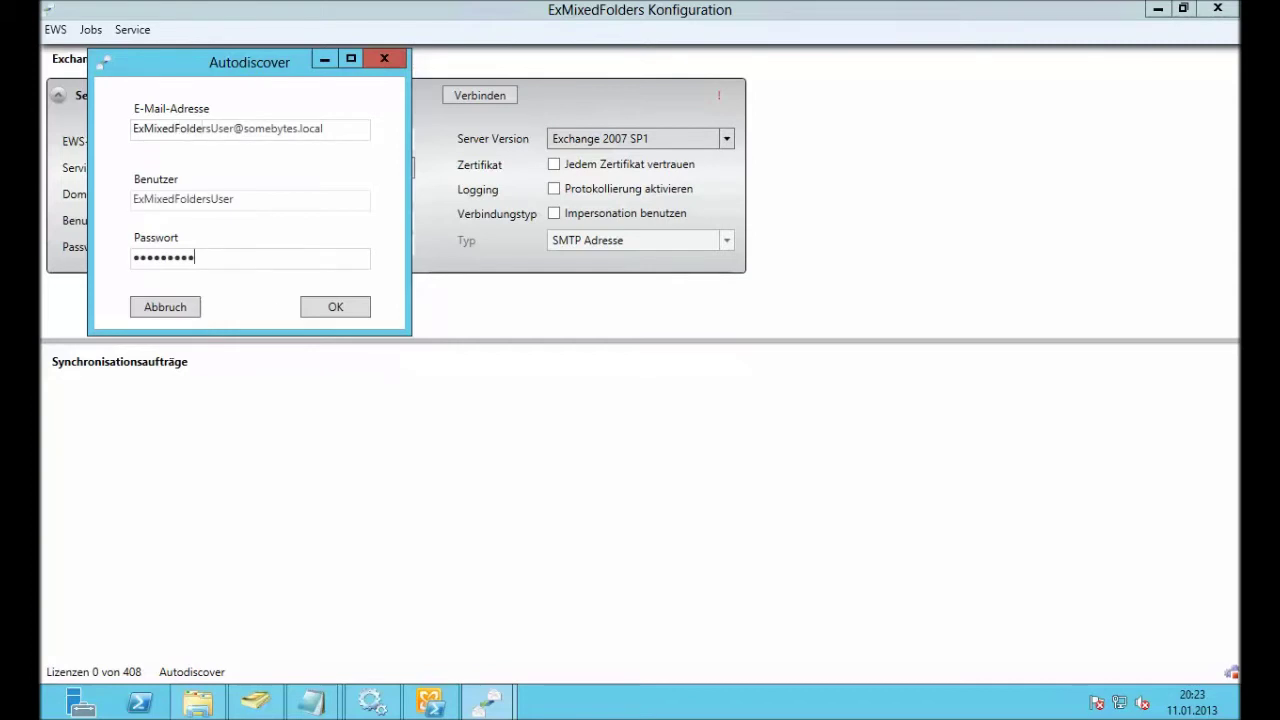
{"action": "left_click", "coordinate": [335, 307]}
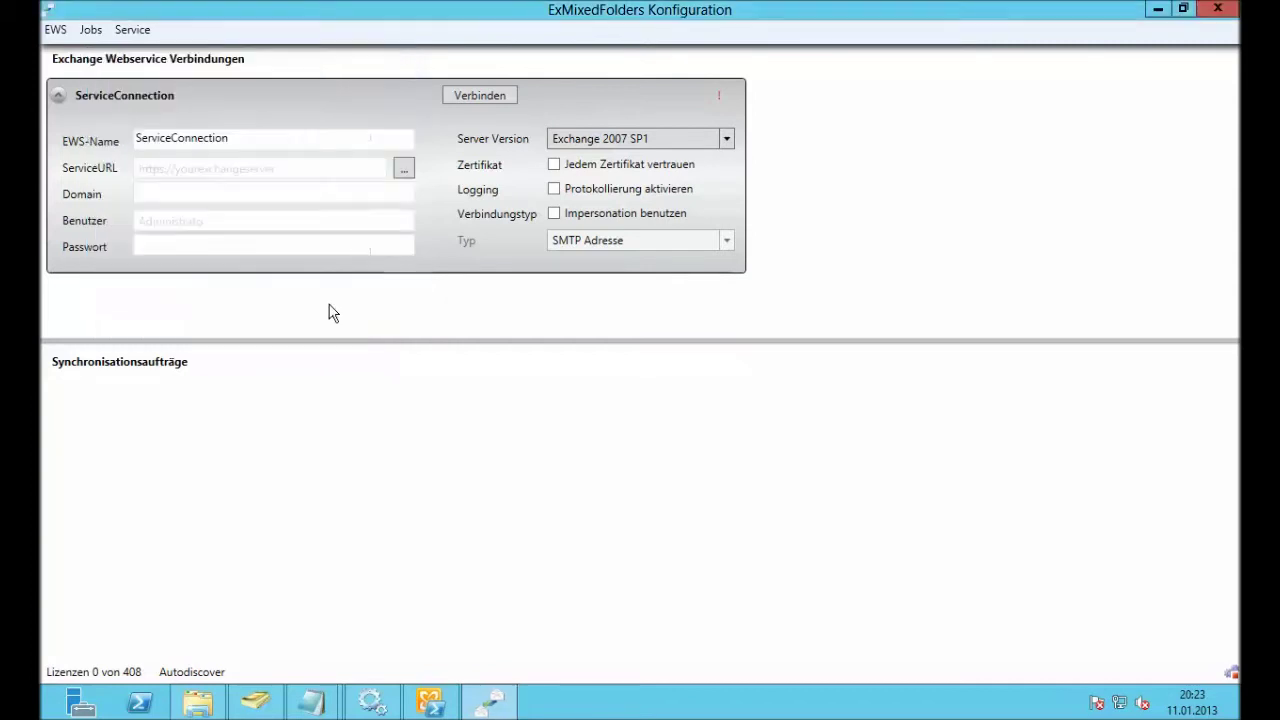
{"action": "left_click", "coordinate": [480, 96]}
Step: Set Server Version to Exchange 2013, enable Impersonation benutzen, and collapse the ServiceConnection panel
{"action": "left_click", "coordinate": [405, 93]}
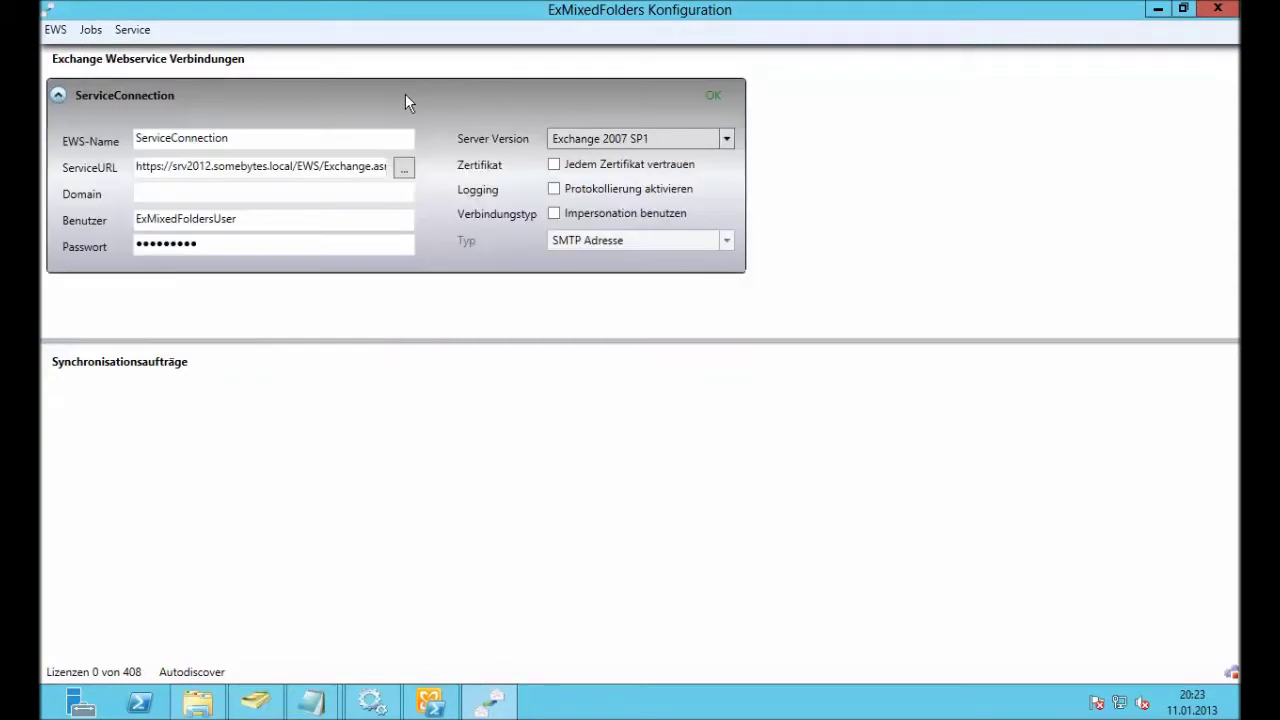
{"action": "left_click", "coordinate": [686, 138]}
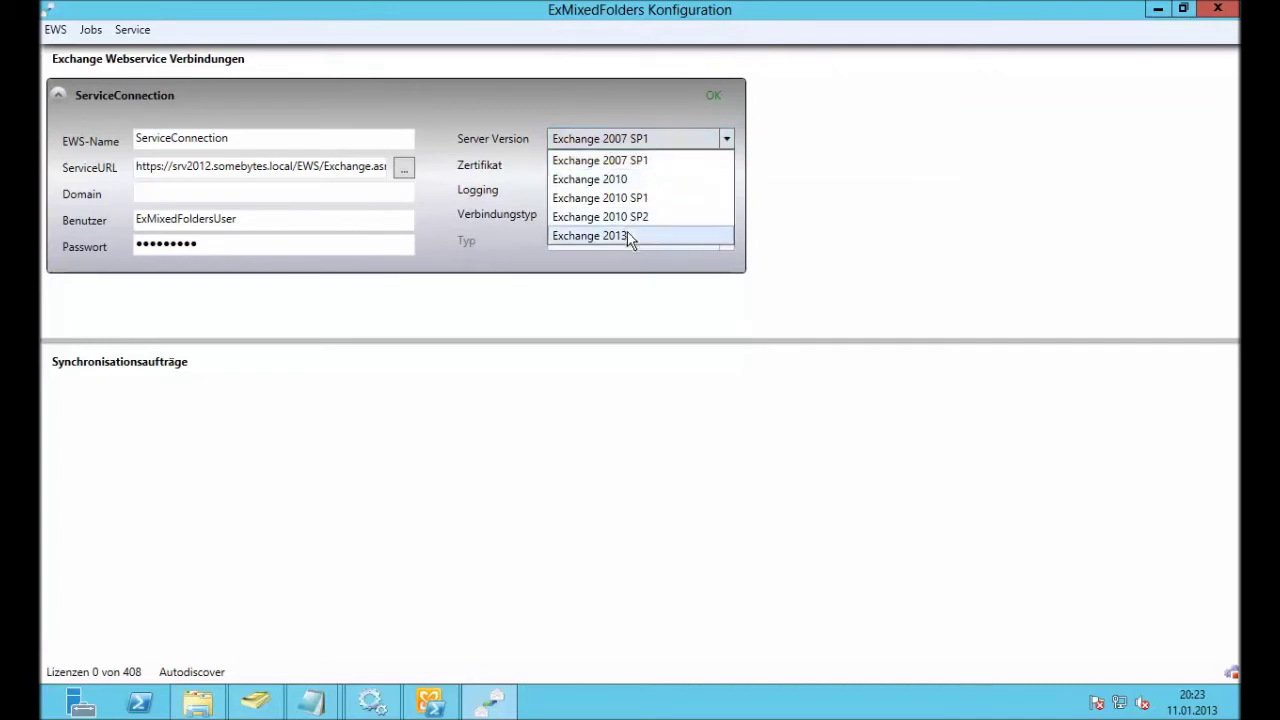
{"action": "left_click", "coordinate": [627, 235]}
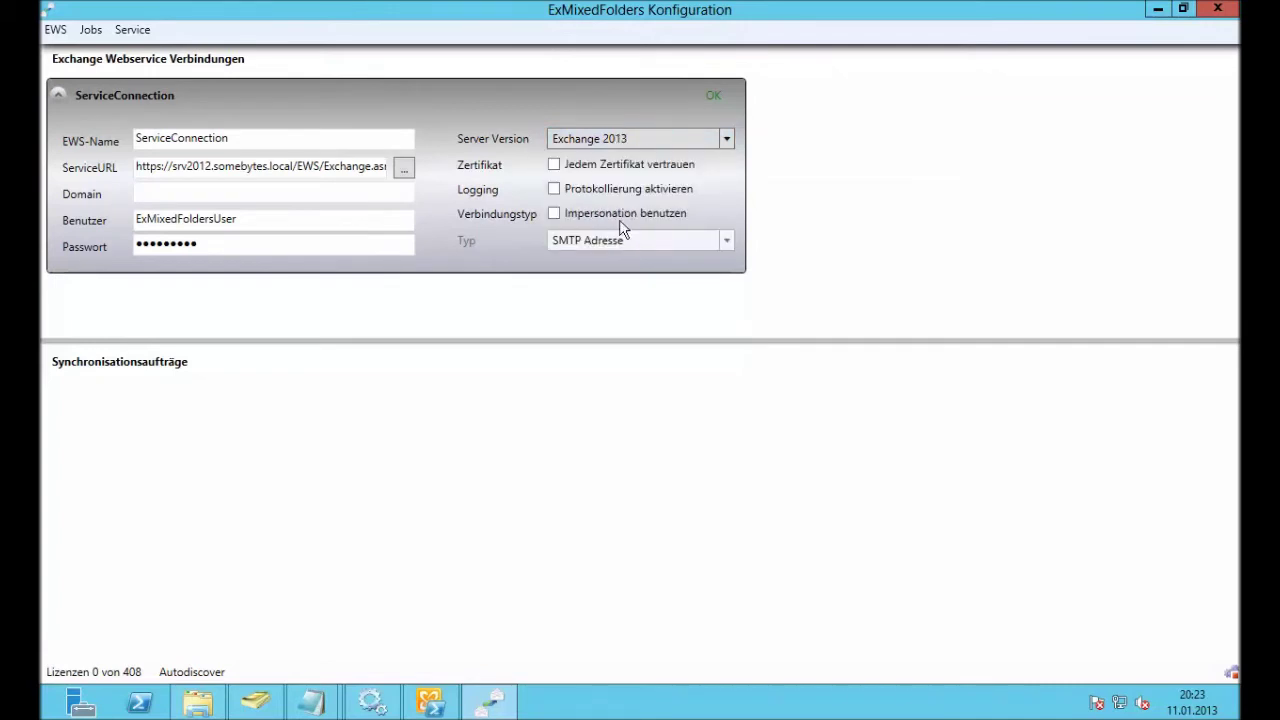
{"action": "left_click", "coordinate": [555, 215]}
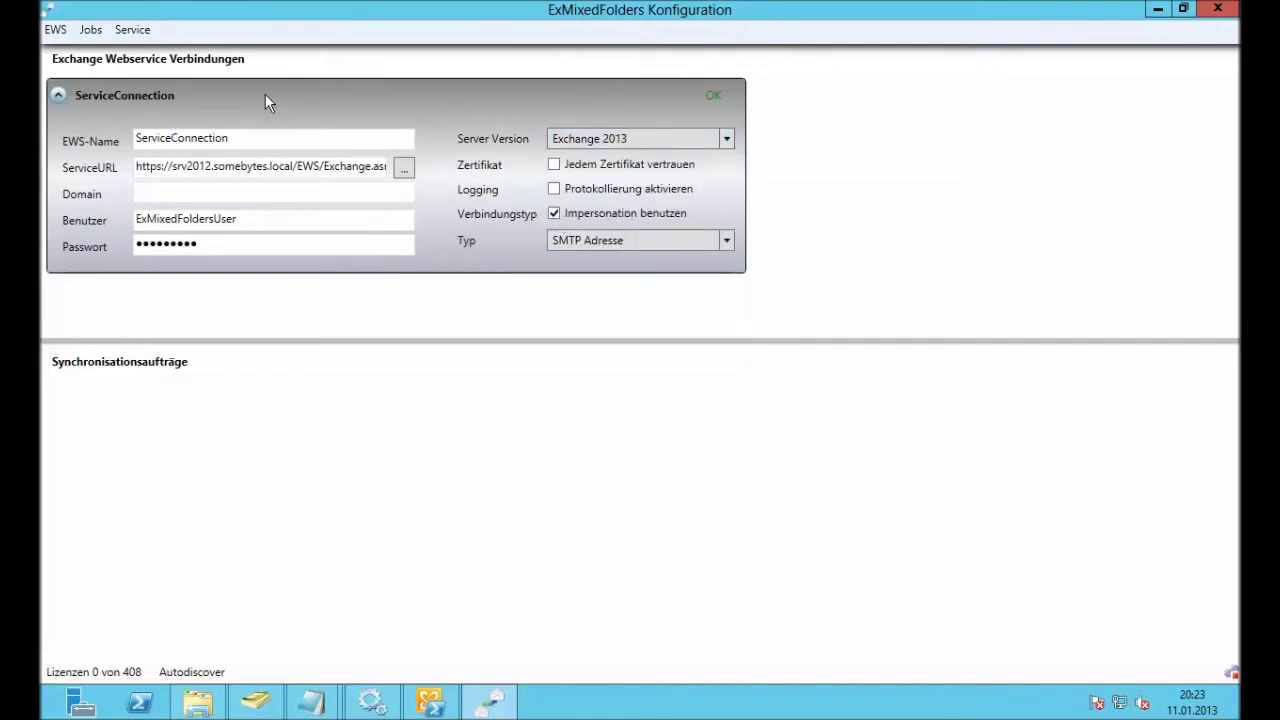
{"action": "left_click", "coordinate": [168, 95]}
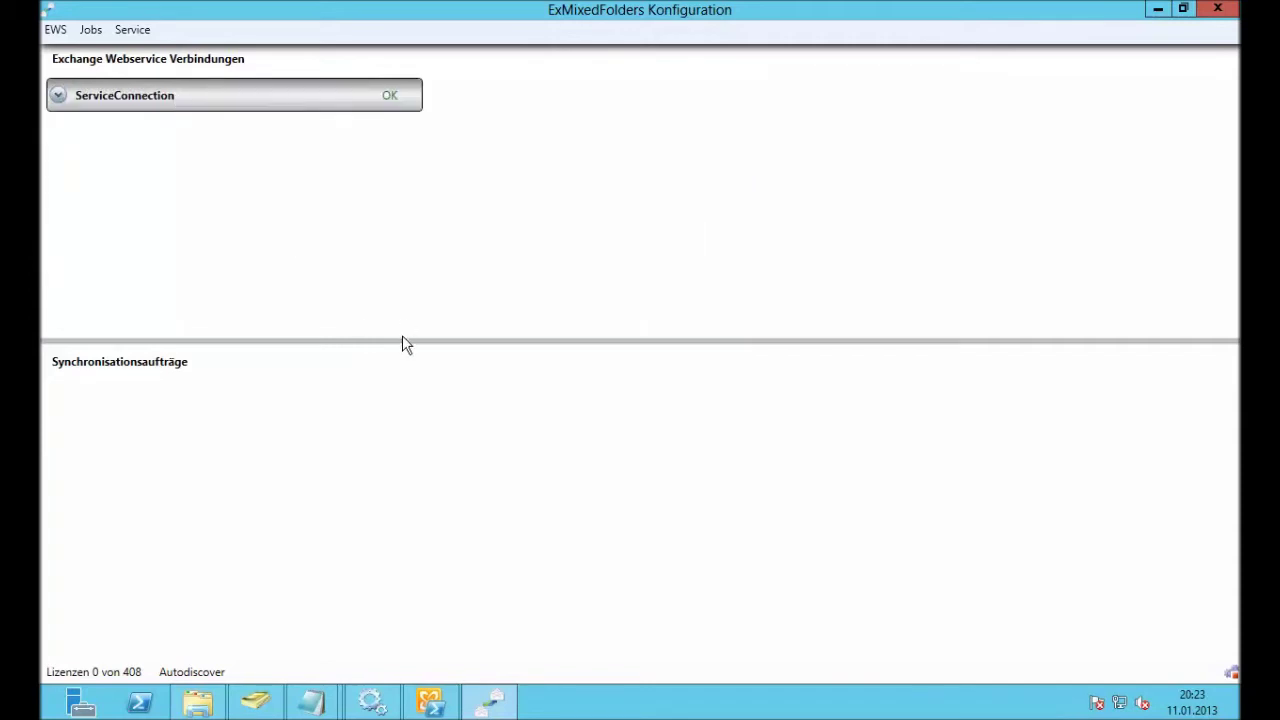
{"action": "left_click_drag", "start_coordinate": [402, 341], "coordinate": [417, 169]}
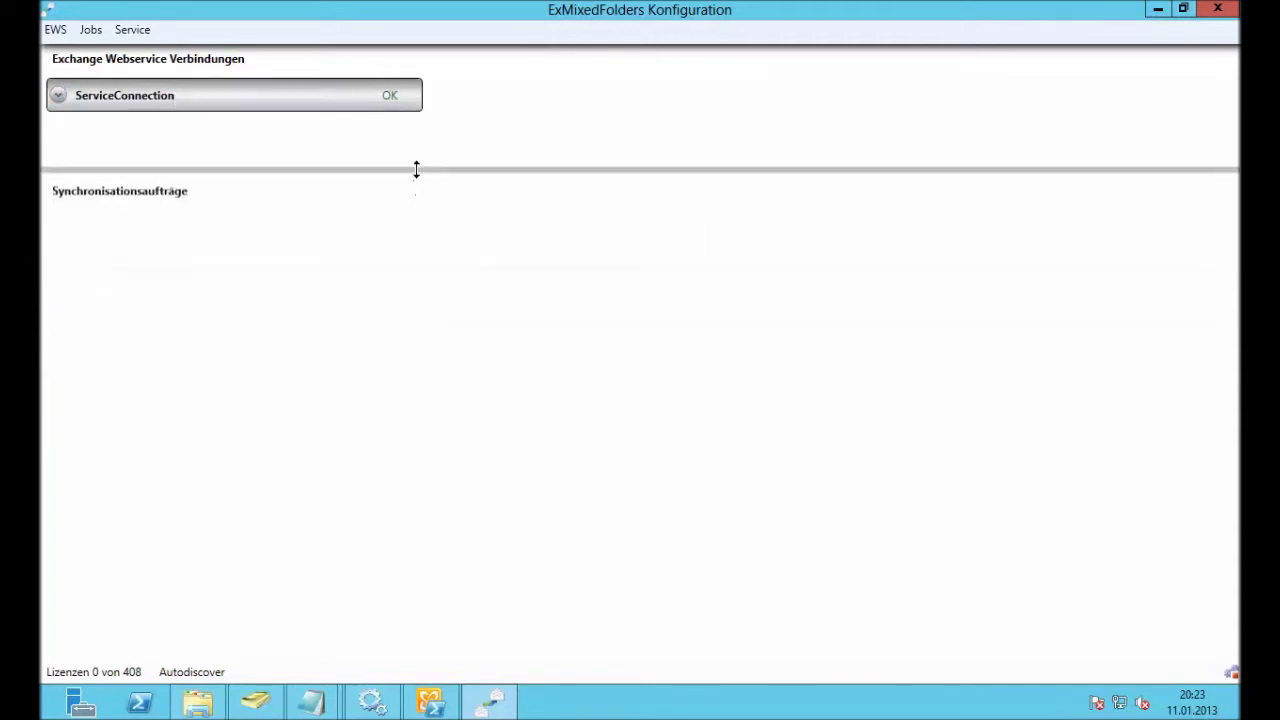
Step: Create a new sync job with the template mailbox's Kontakte folder as Ordner 1
{"action": "right_click", "coordinate": [265, 296]}
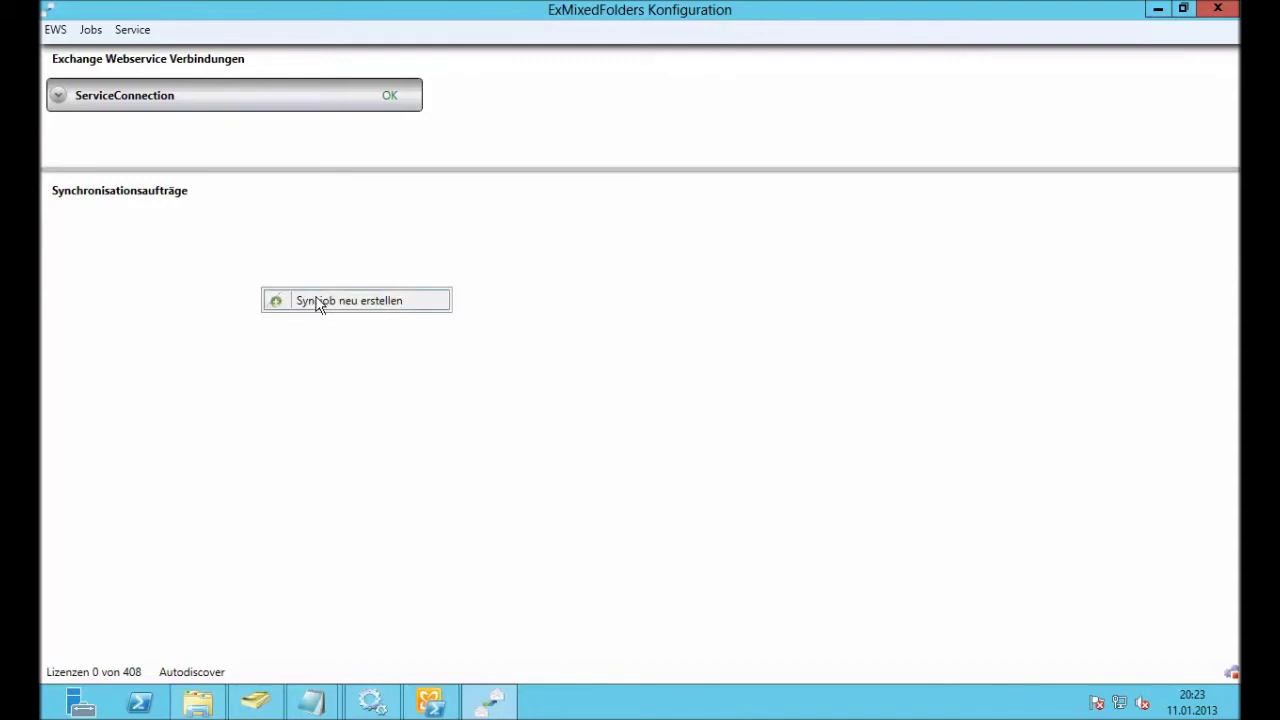
{"action": "left_click", "coordinate": [322, 301]}
{"action": "left_click", "coordinate": [342, 343]}
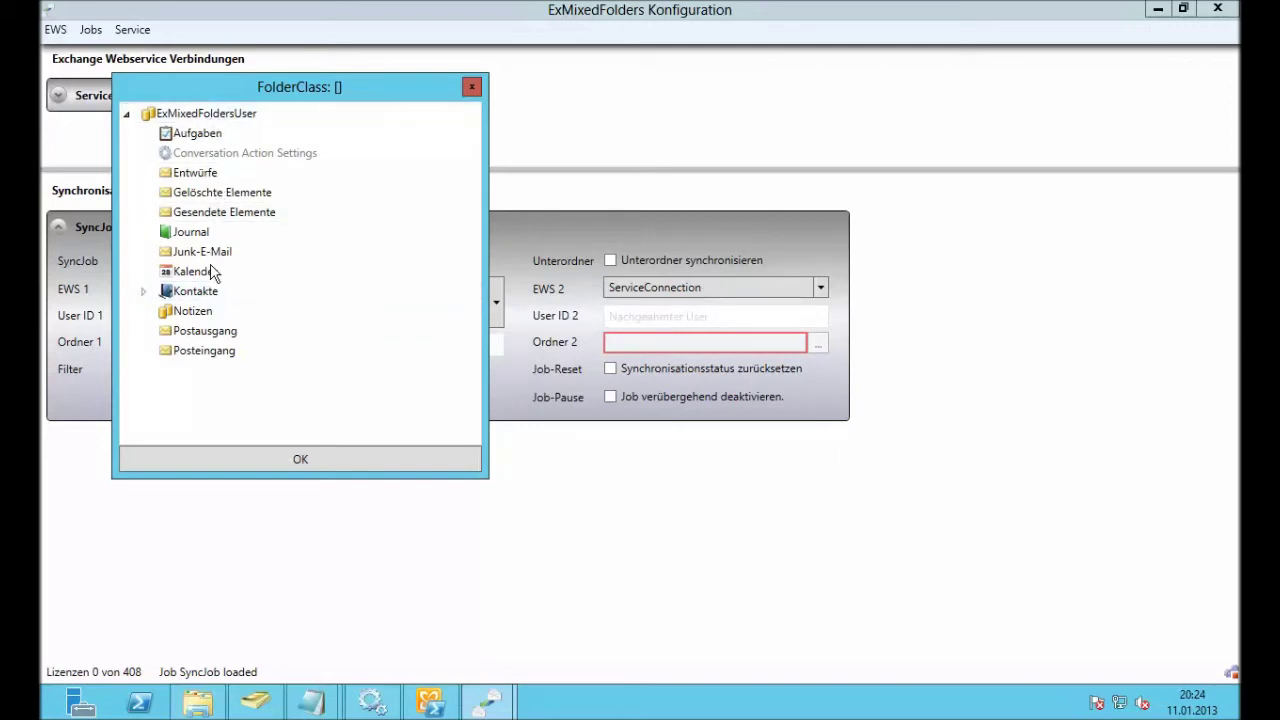
{"action": "left_click", "coordinate": [214, 292]}
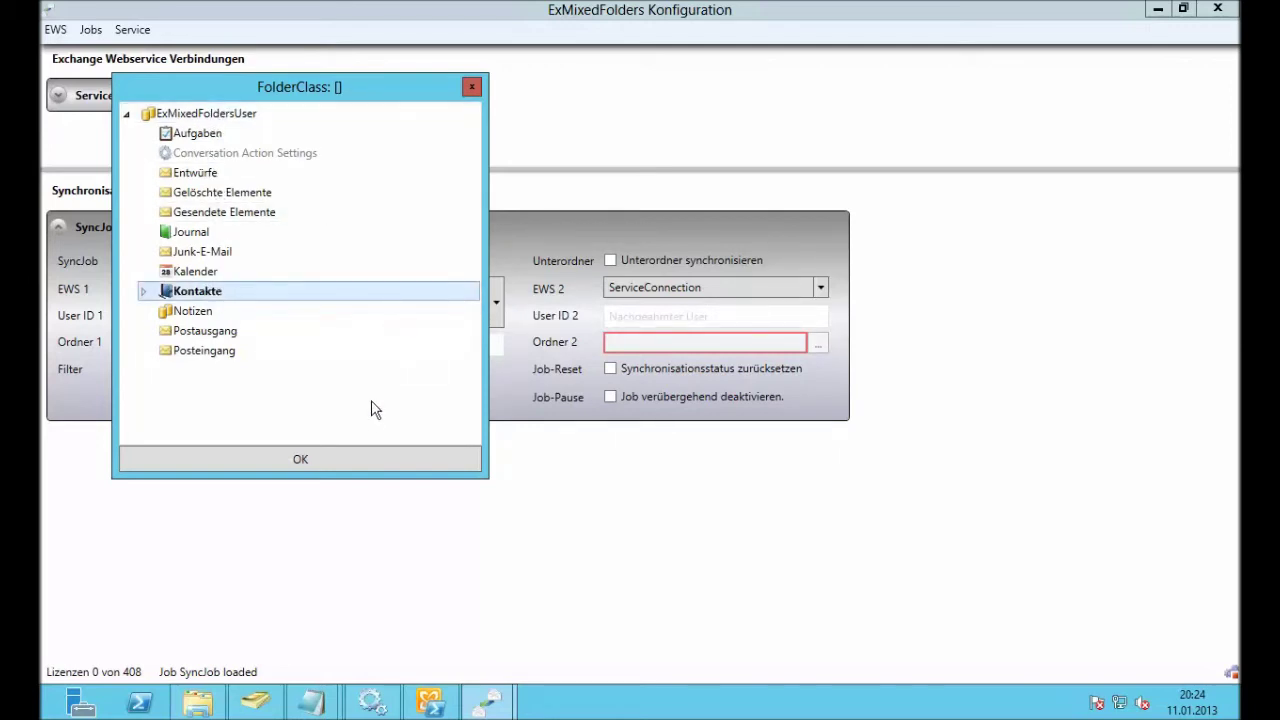
{"action": "left_click", "coordinate": [367, 460]}
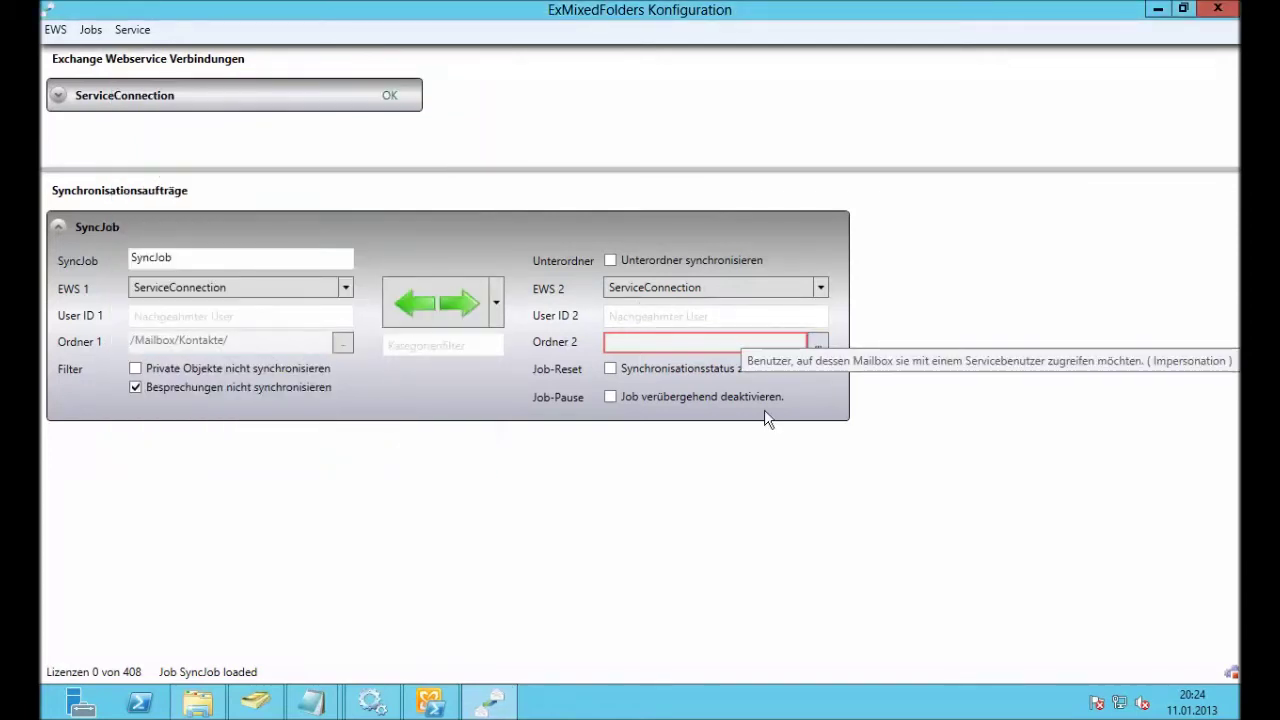
{"action": "left_click", "coordinate": [270, 703]}
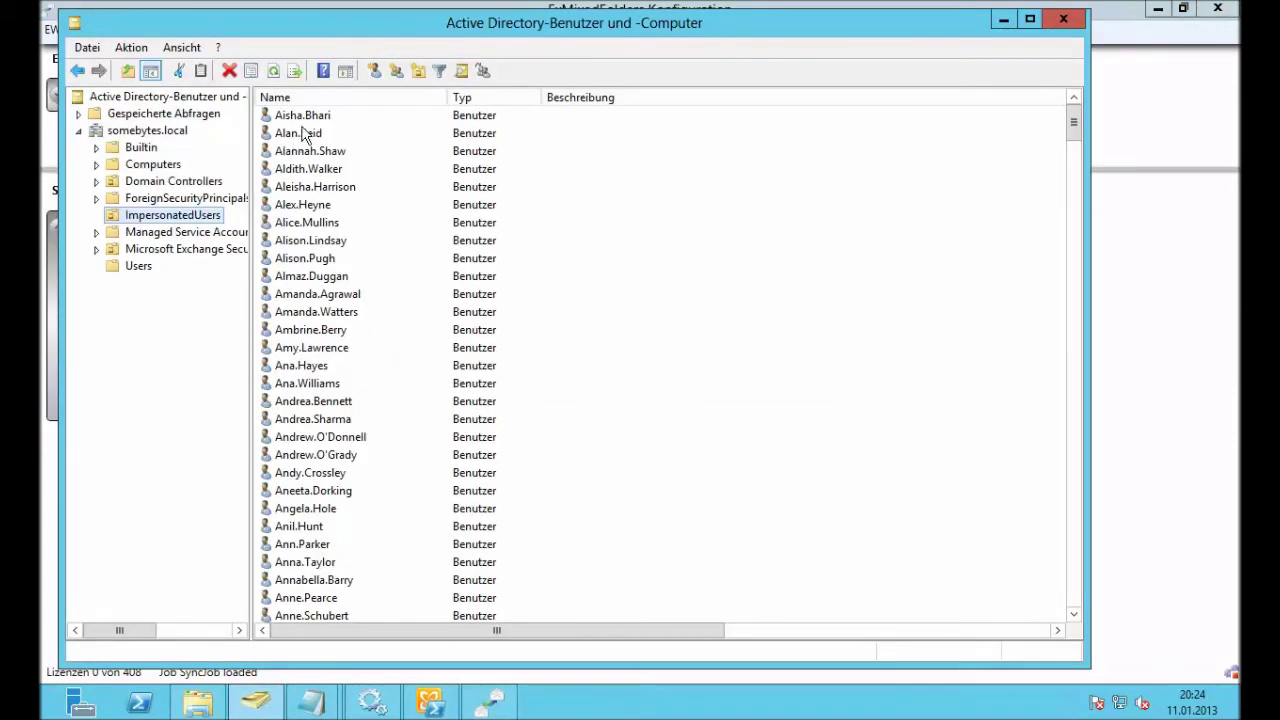
Step: Copy the first ImpersonatedUsers account name from Active Directory and paste it into User ID 2
{"action": "left_click", "coordinate": [303, 116]}
{"action": "left_click", "coordinate": [303, 116]}
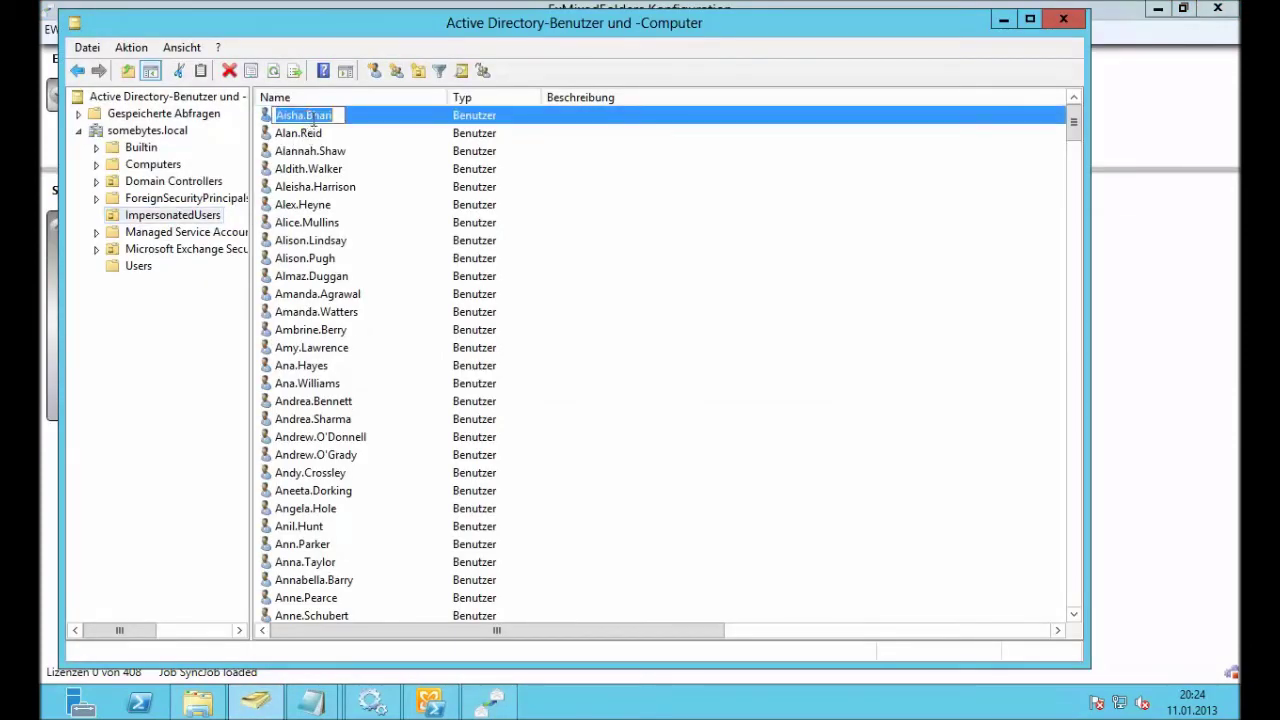
{"action": "left_click", "coordinate": [999, 27]}
{"action": "left_click", "coordinate": [735, 313]}
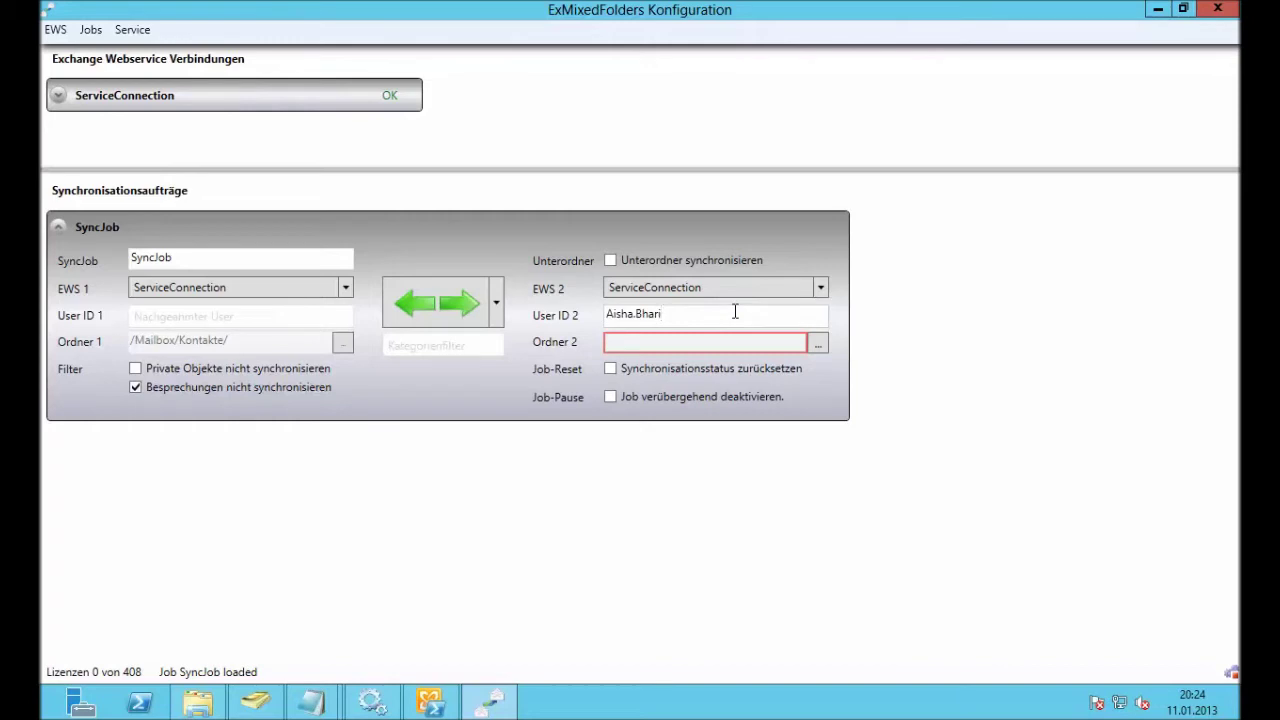
{"action": "left_click", "coordinate": [817, 344]}
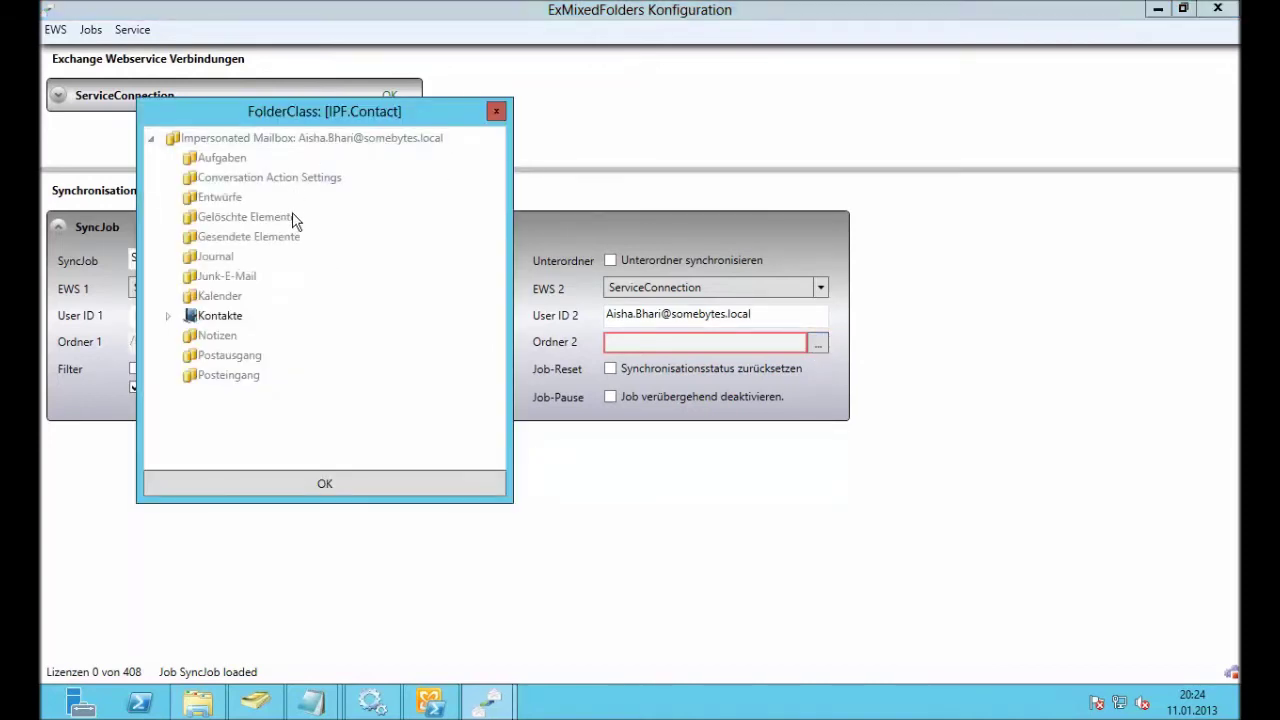
{"action": "left_click", "coordinate": [220, 316]}
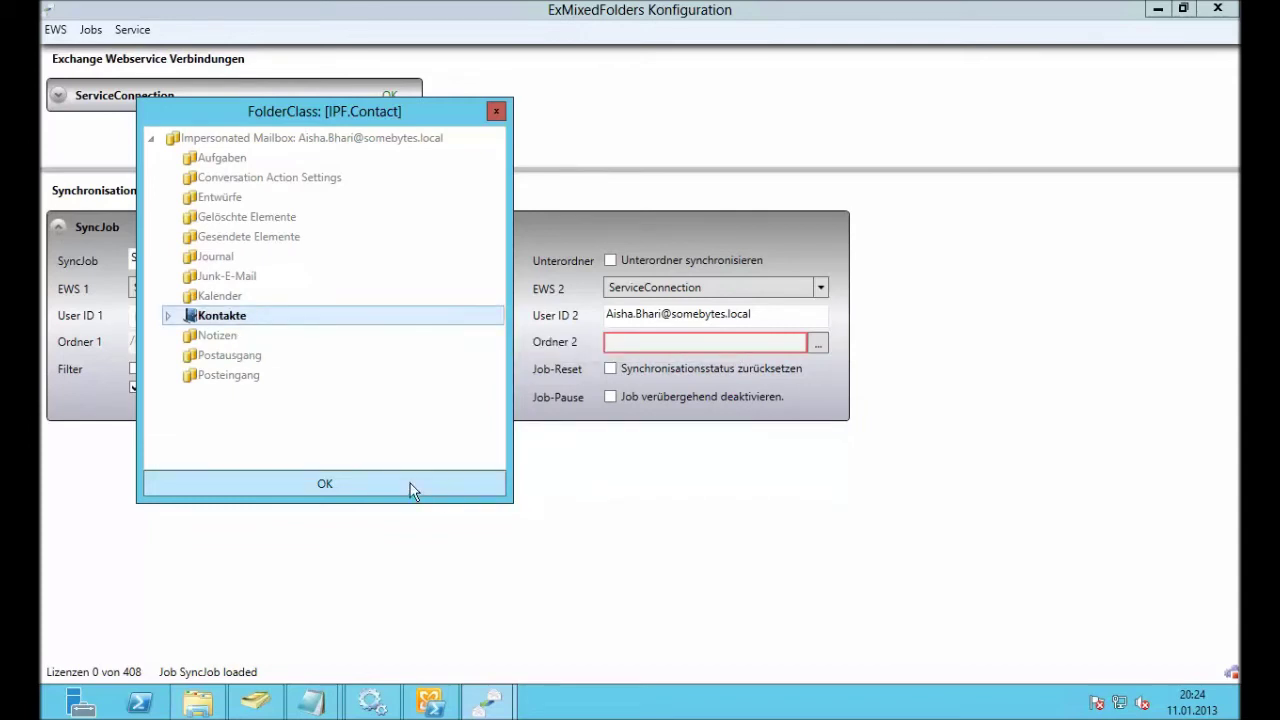
{"action": "left_click", "coordinate": [414, 490]}
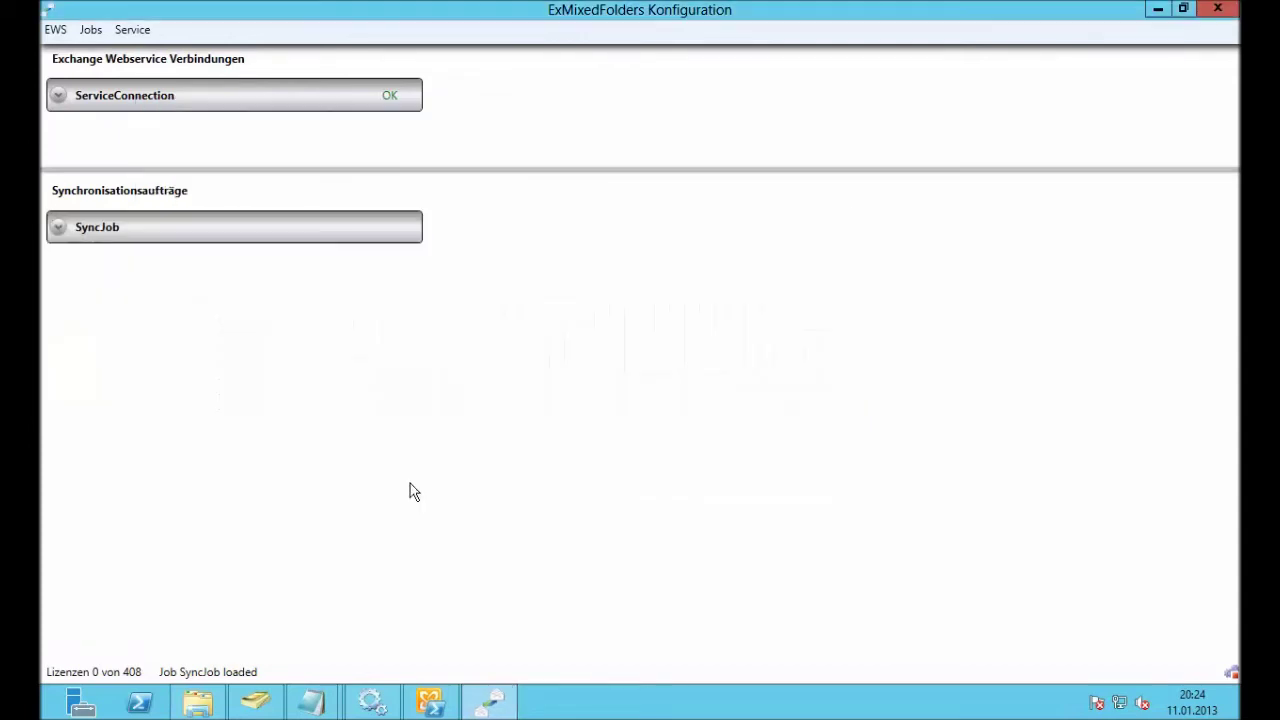
Step: Save the configuration with Speichern und Service neu starten, then expand the SyncJob to review it
{"action": "left_click", "coordinate": [144, 32]}
{"action": "left_click", "coordinate": [180, 52]}
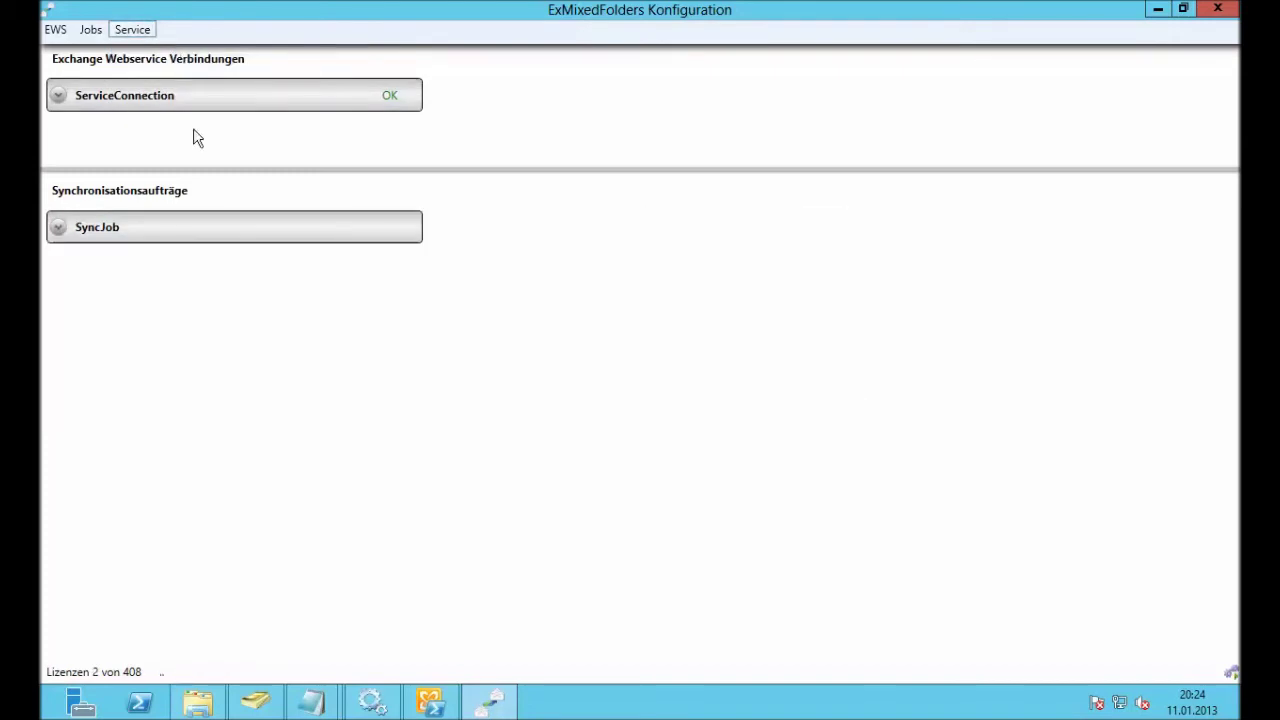
{"action": "left_click", "coordinate": [133, 228]}
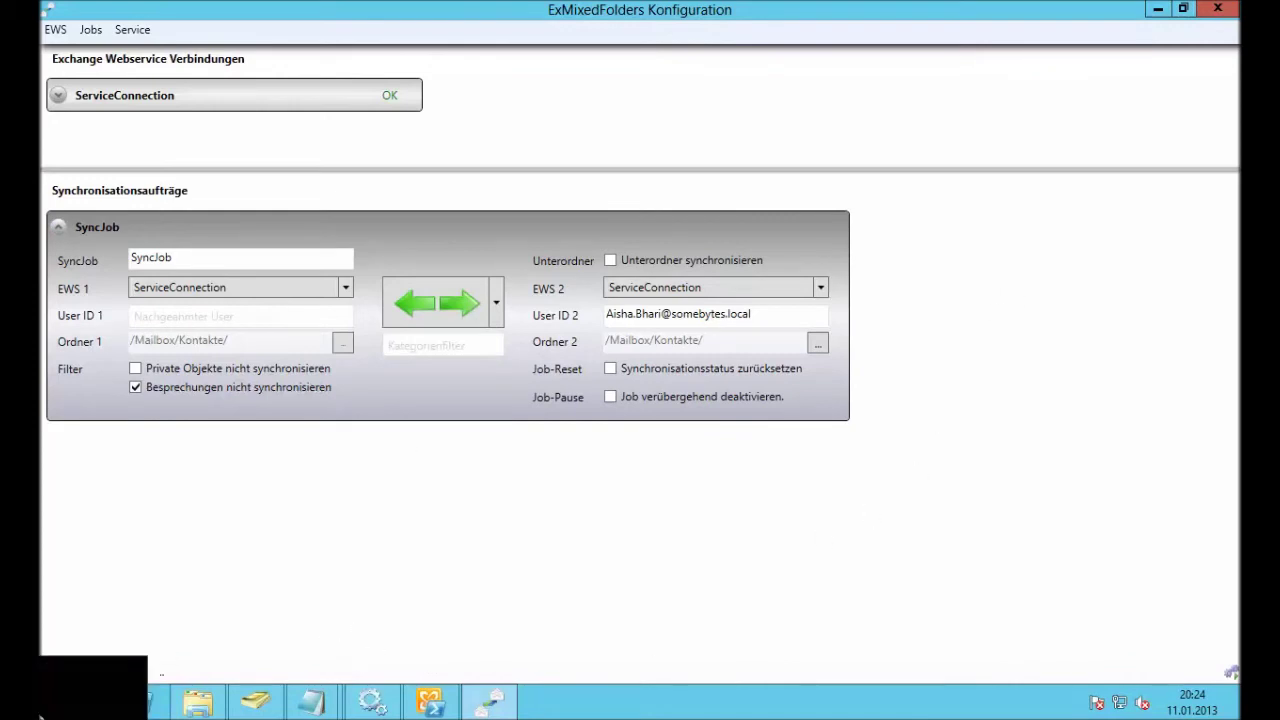
{"action": "left_click", "coordinate": [50, 708]}
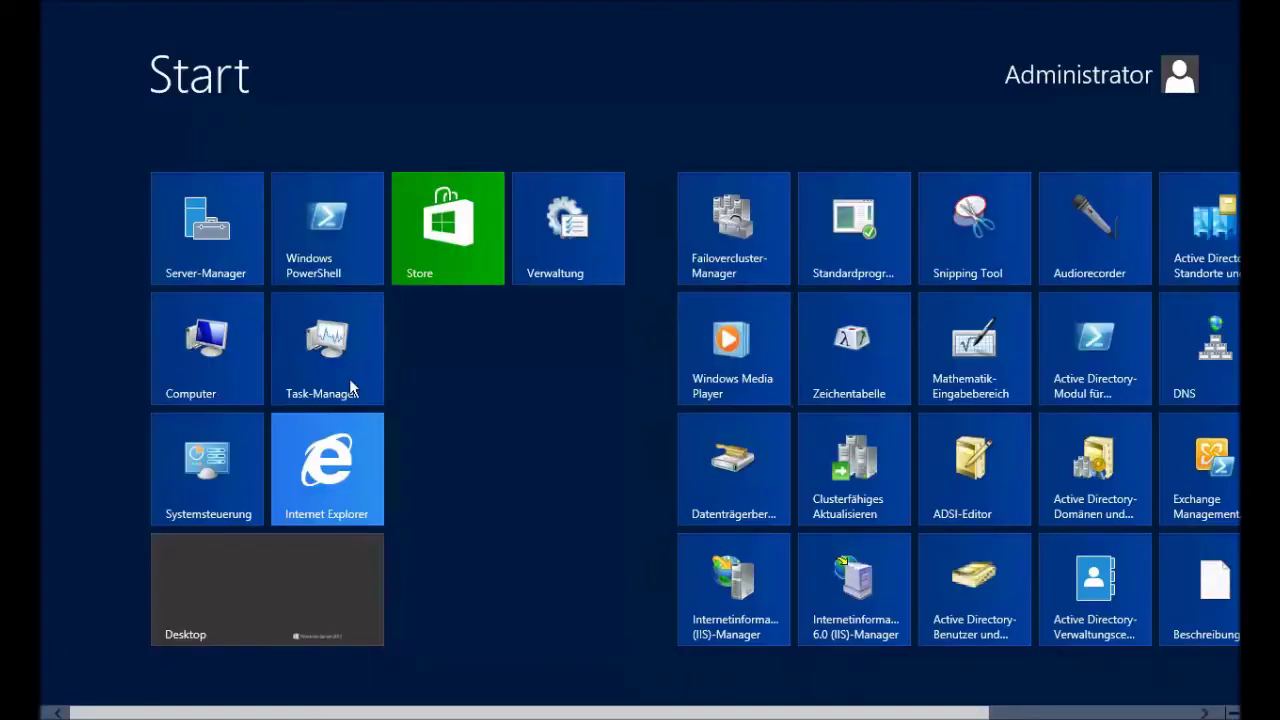
{"action": "left_click", "coordinate": [312, 491]}
{"action": "left_click", "coordinate": [409, 38]}
{"action": "type", "text": "https://srv2012/owa"}
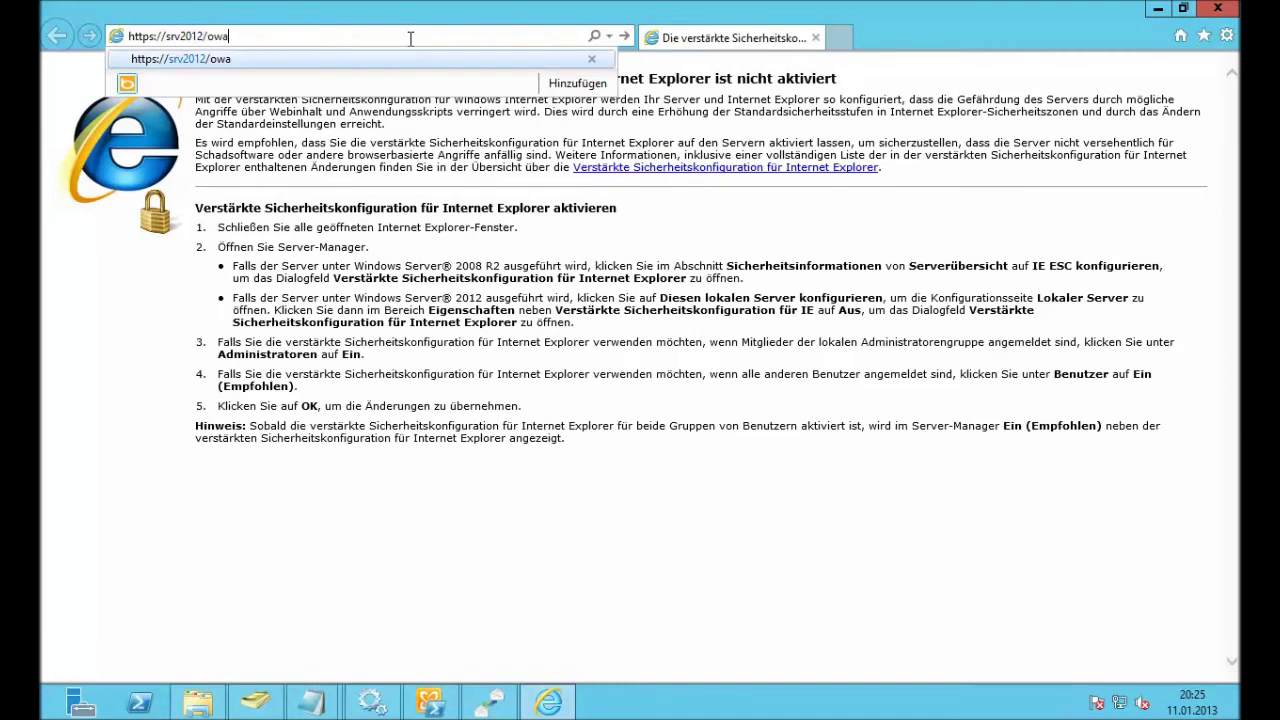
{"action": "key", "text": "Return"}
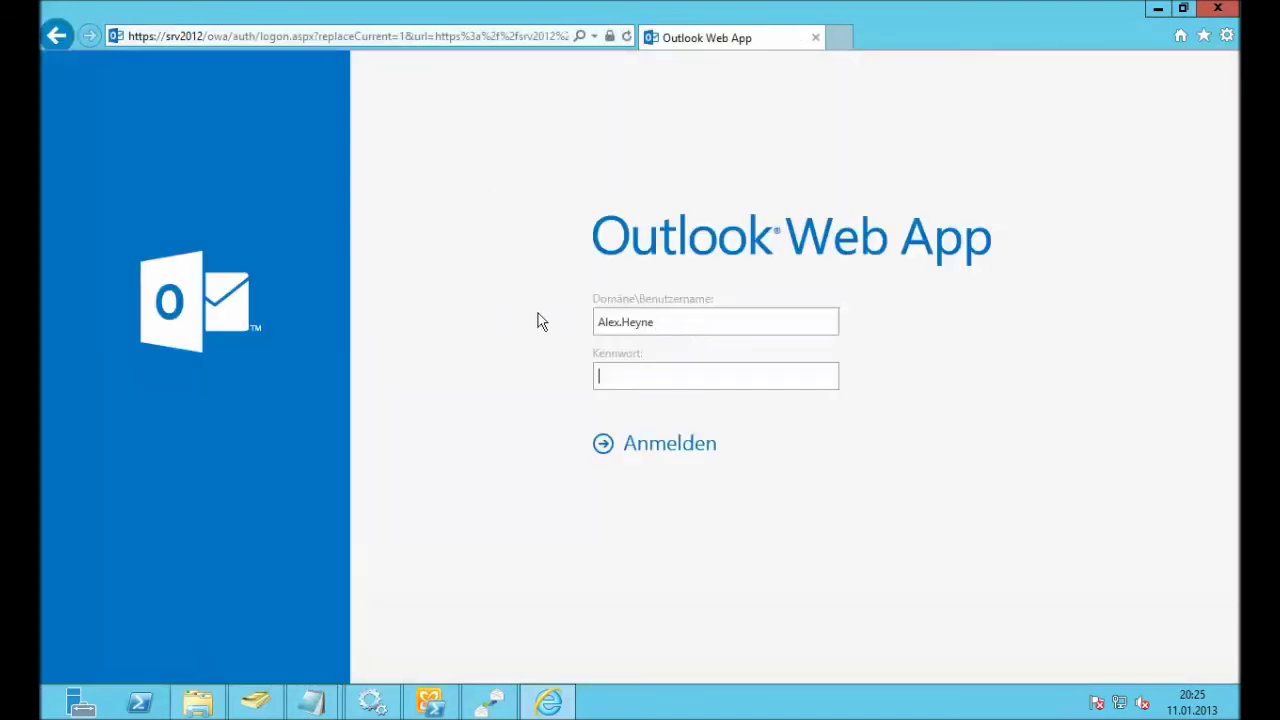
Step: Sign in to Outlook Web App as ExMixedFoldersUser, replacing the prefilled username
{"action": "left_click", "coordinate": [667, 324]}
{"action": "key", "text": "ctrl+a"}
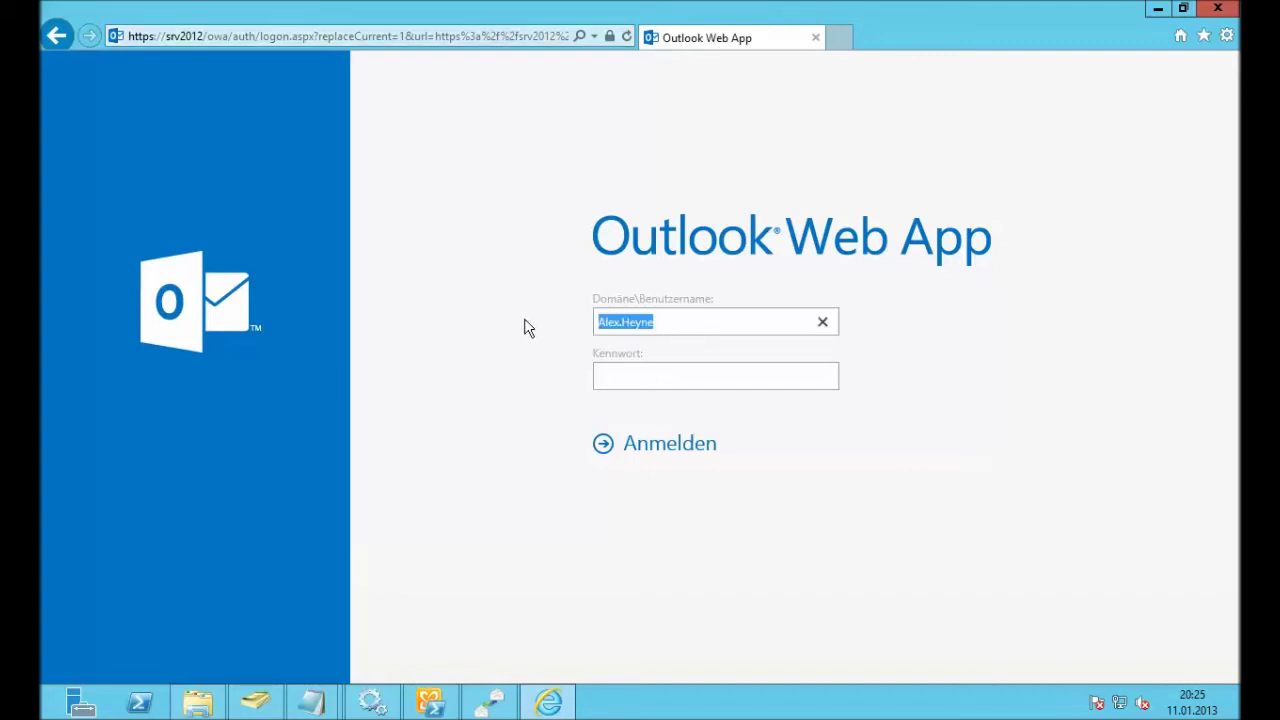
{"action": "type", "text": "ExMixedFoldersUser"}
{"action": "key", "text": "Return"}
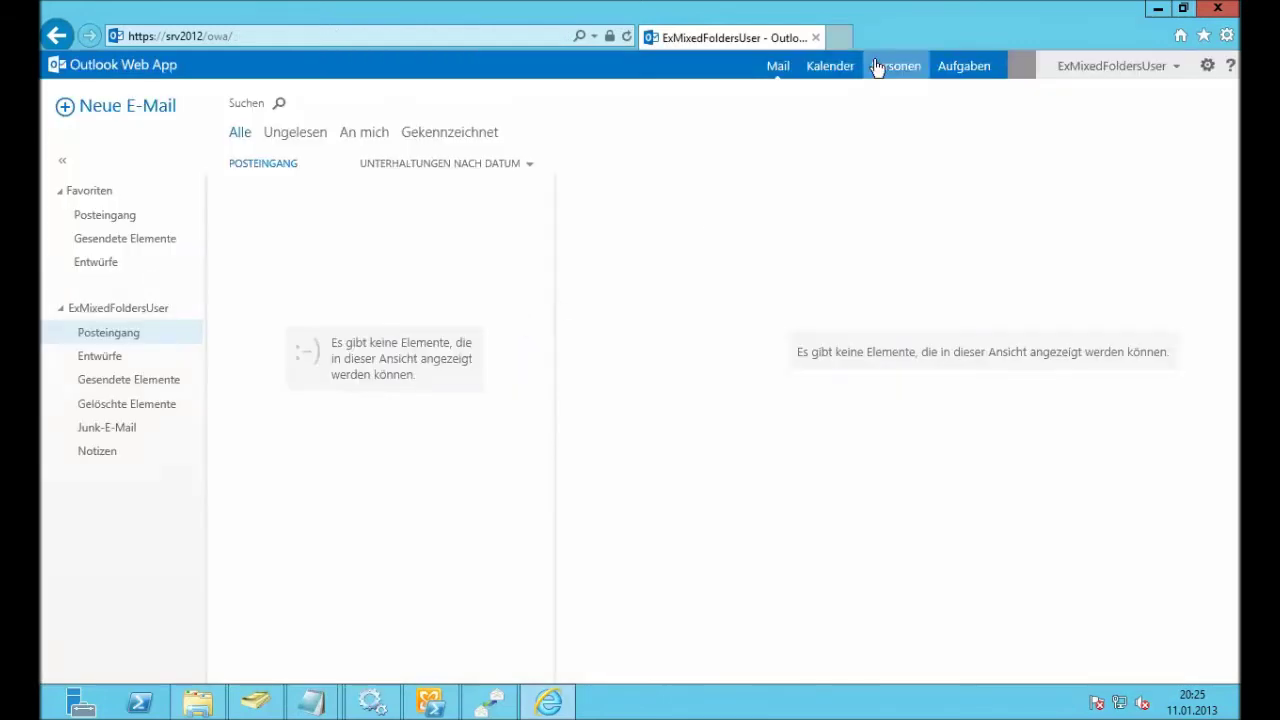
Step: Save the contact TEST 3 as TEST 4 in Outlook Web App
{"action": "left_click", "coordinate": [898, 76]}
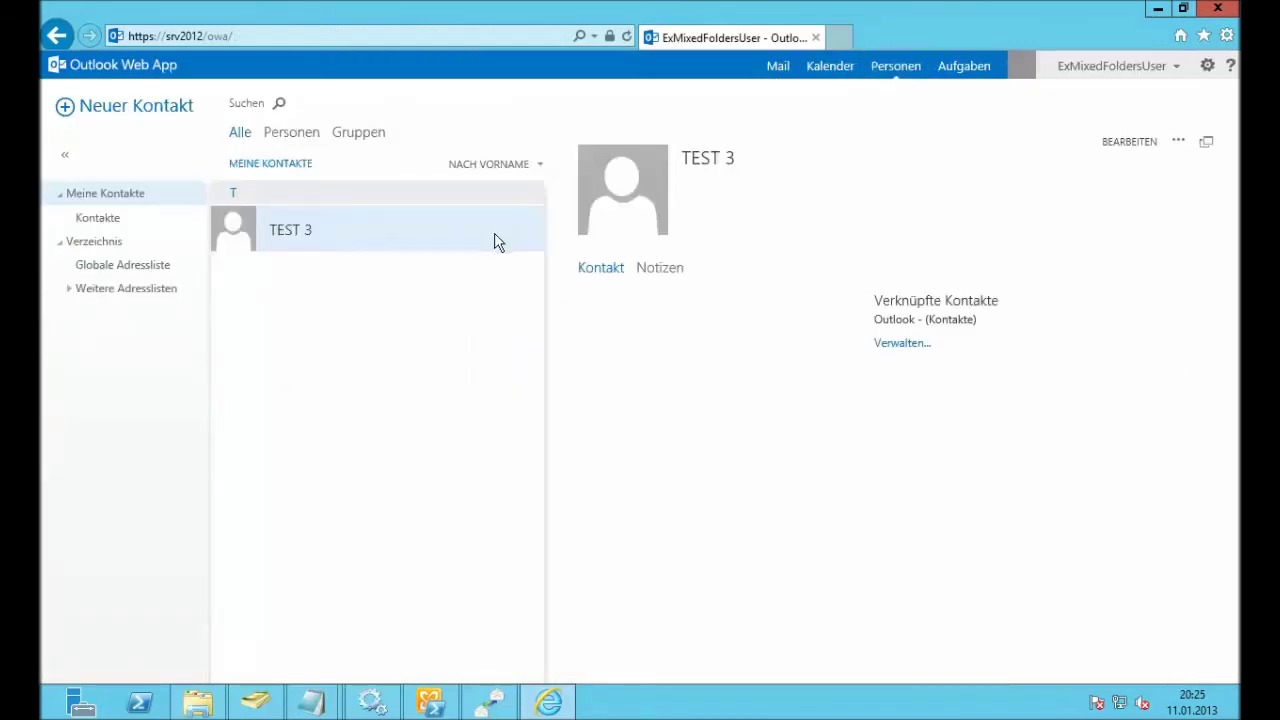
{"action": "left_click", "coordinate": [1146, 143]}
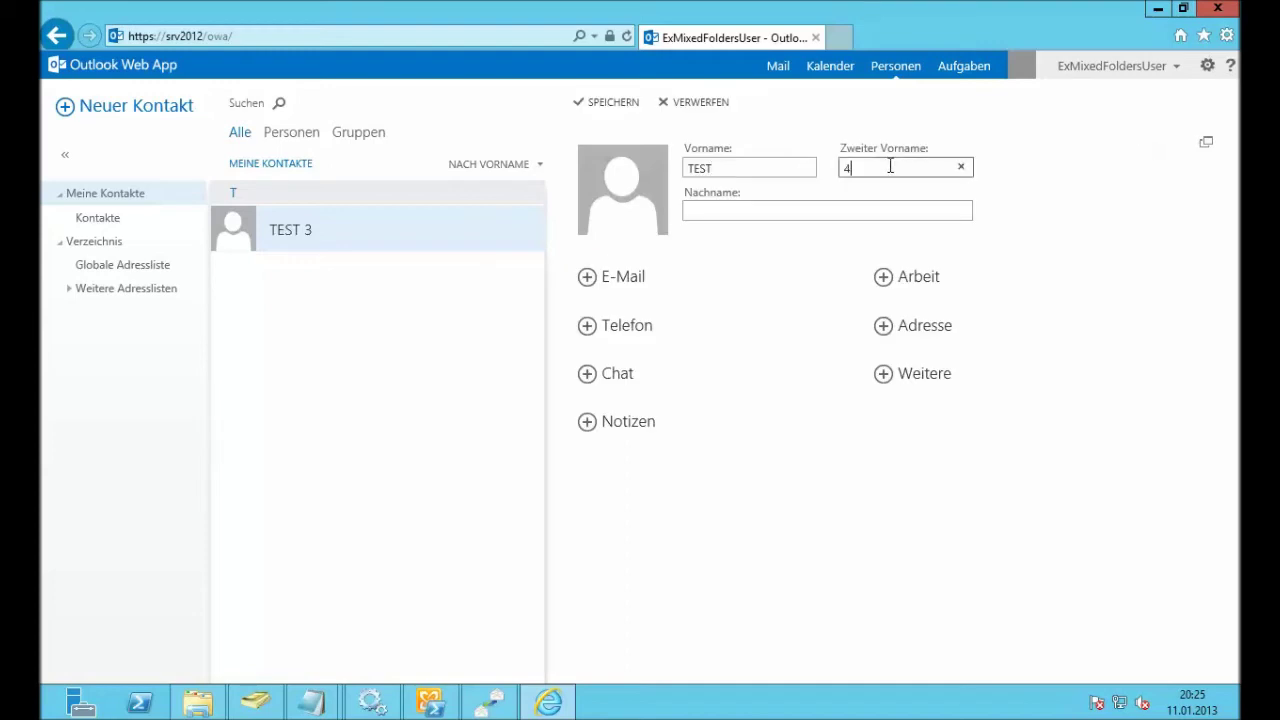
{"action": "left_click", "coordinate": [610, 103]}
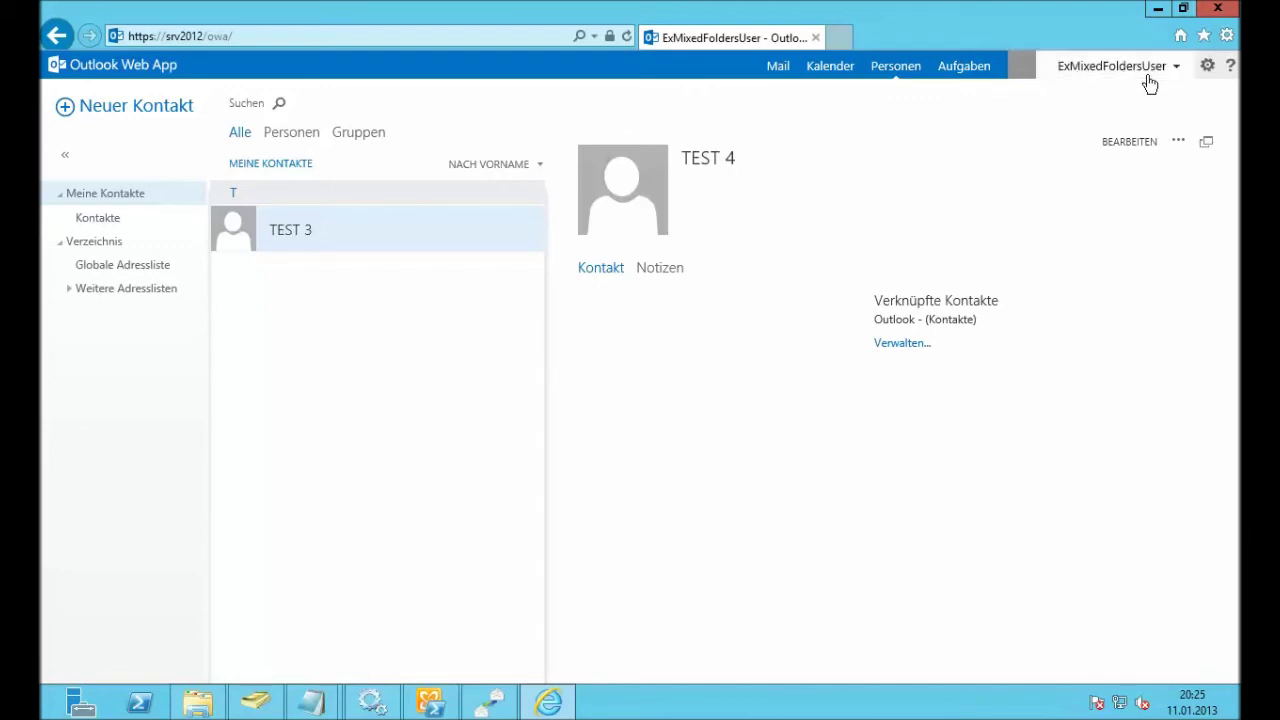
Step: Sign out of the service account mailbox and minimize the browser to reach the configuration
{"action": "left_click", "coordinate": [1114, 80]}
{"action": "left_click", "coordinate": [891, 246]}
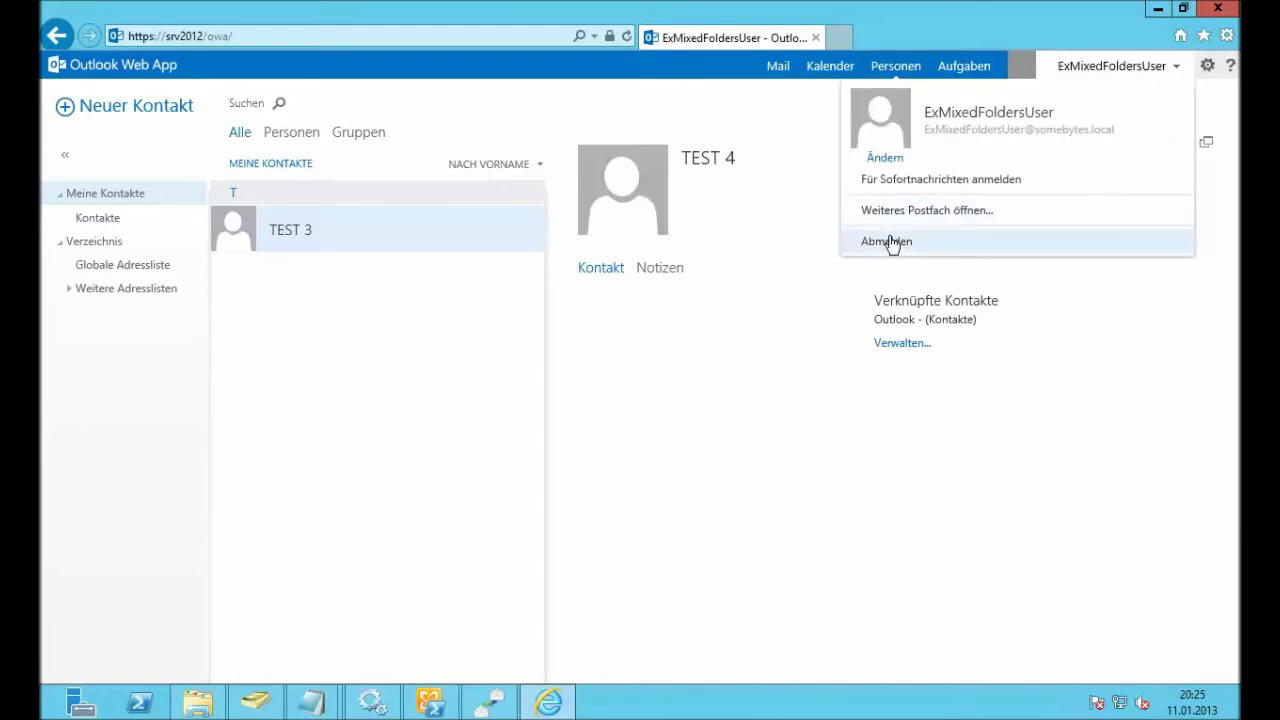
{"action": "left_click", "coordinate": [1157, 9]}
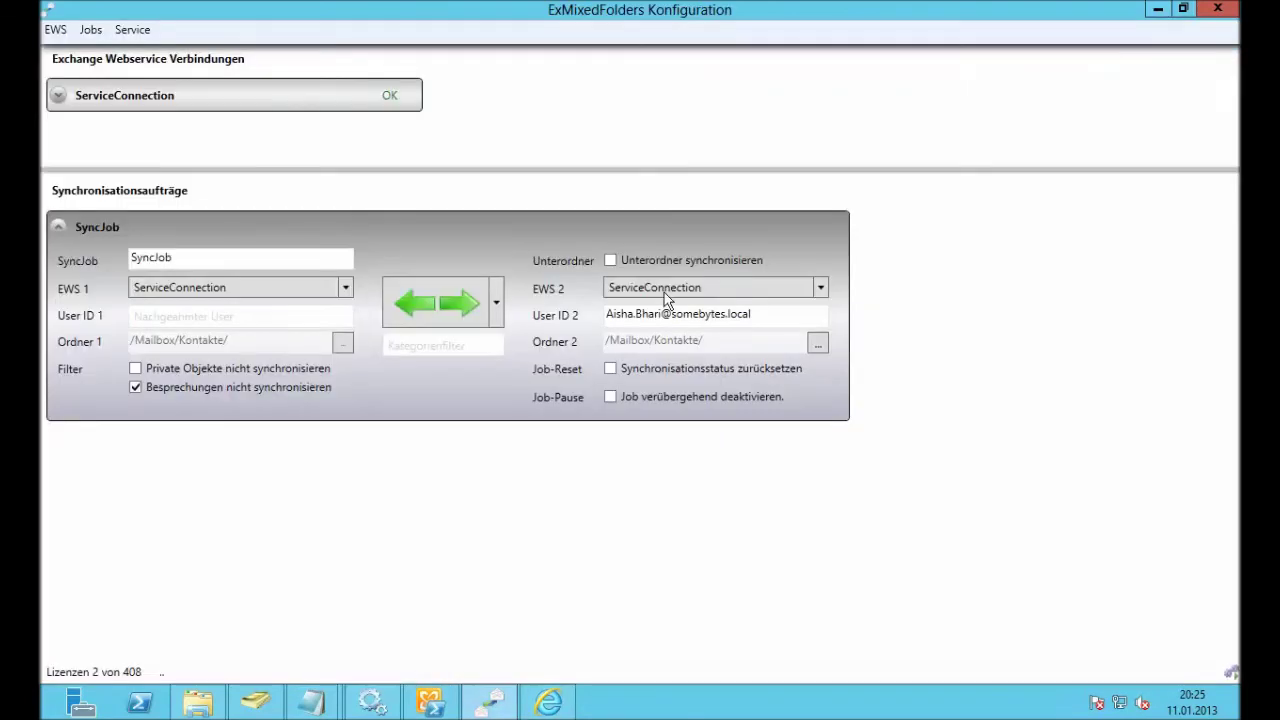
Step: Sign in to OWA with the user name from User ID 2 and confirm TEST 4 under Personen
{"action": "left_click_drag", "start_coordinate": [666, 313], "coordinate": [597, 318]}
{"action": "key", "text": "ctrl+c"}
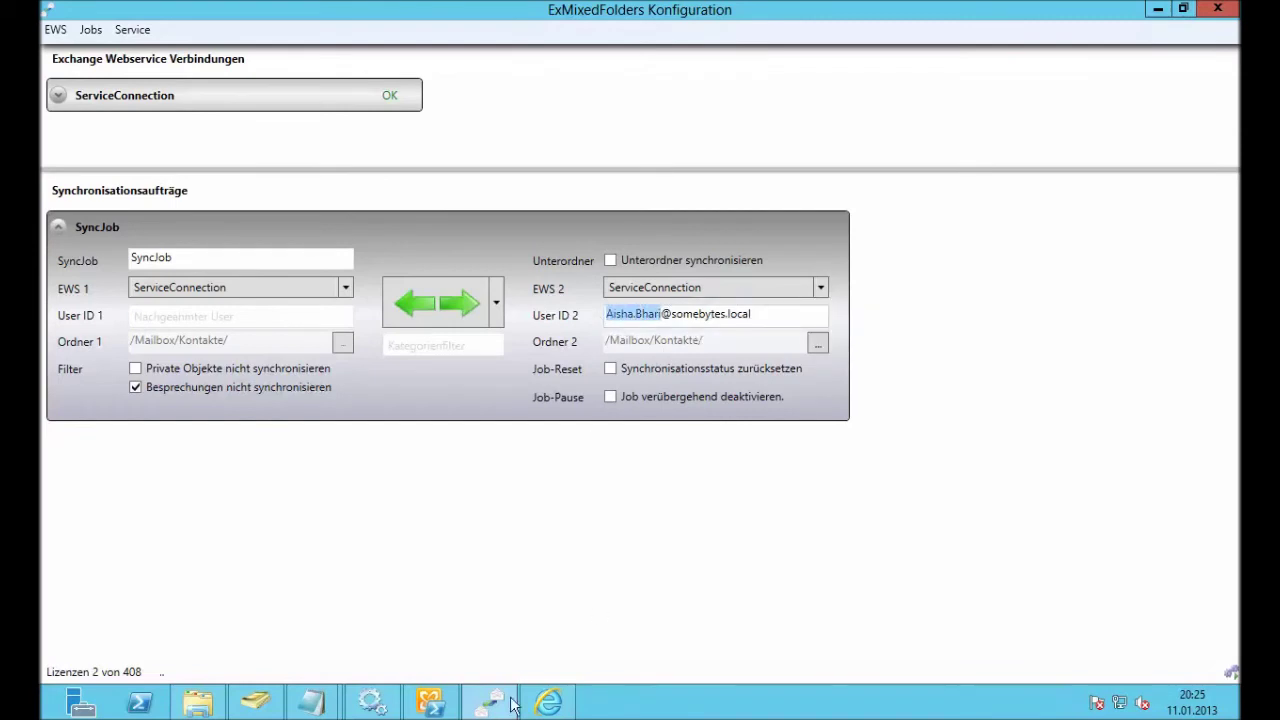
{"action": "left_click", "coordinate": [552, 706]}
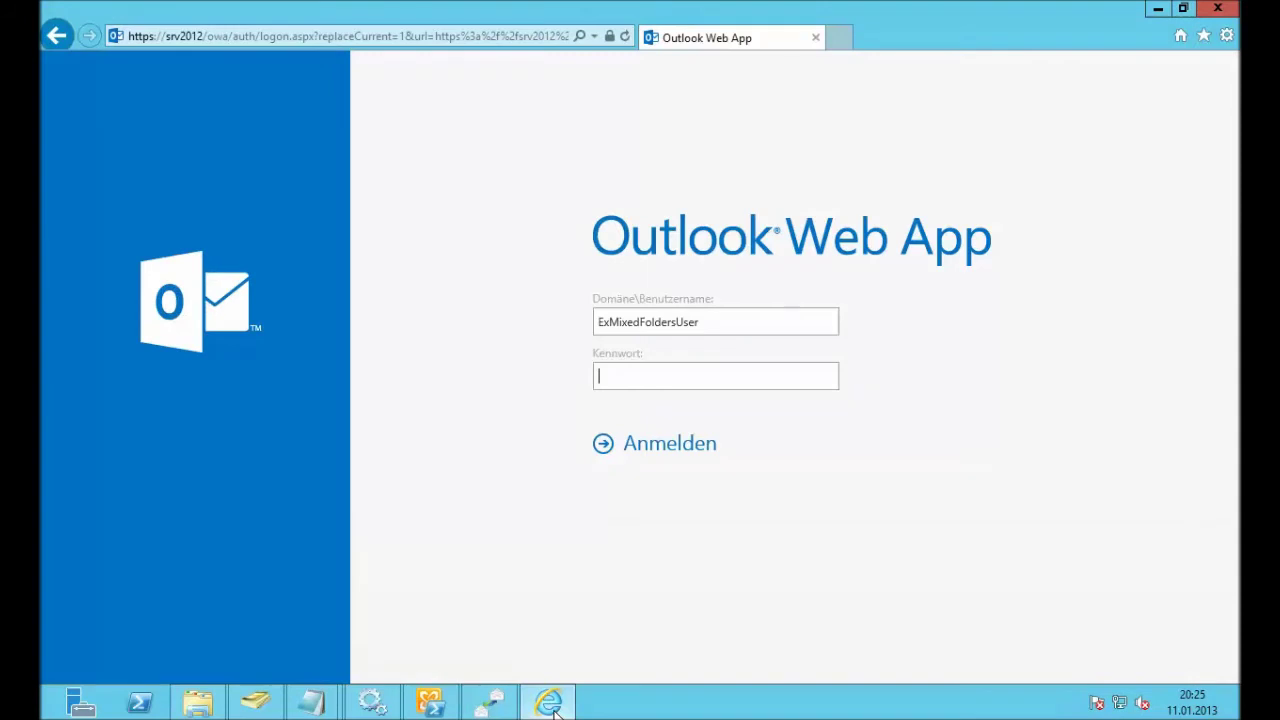
{"action": "left_click", "coordinate": [731, 325]}
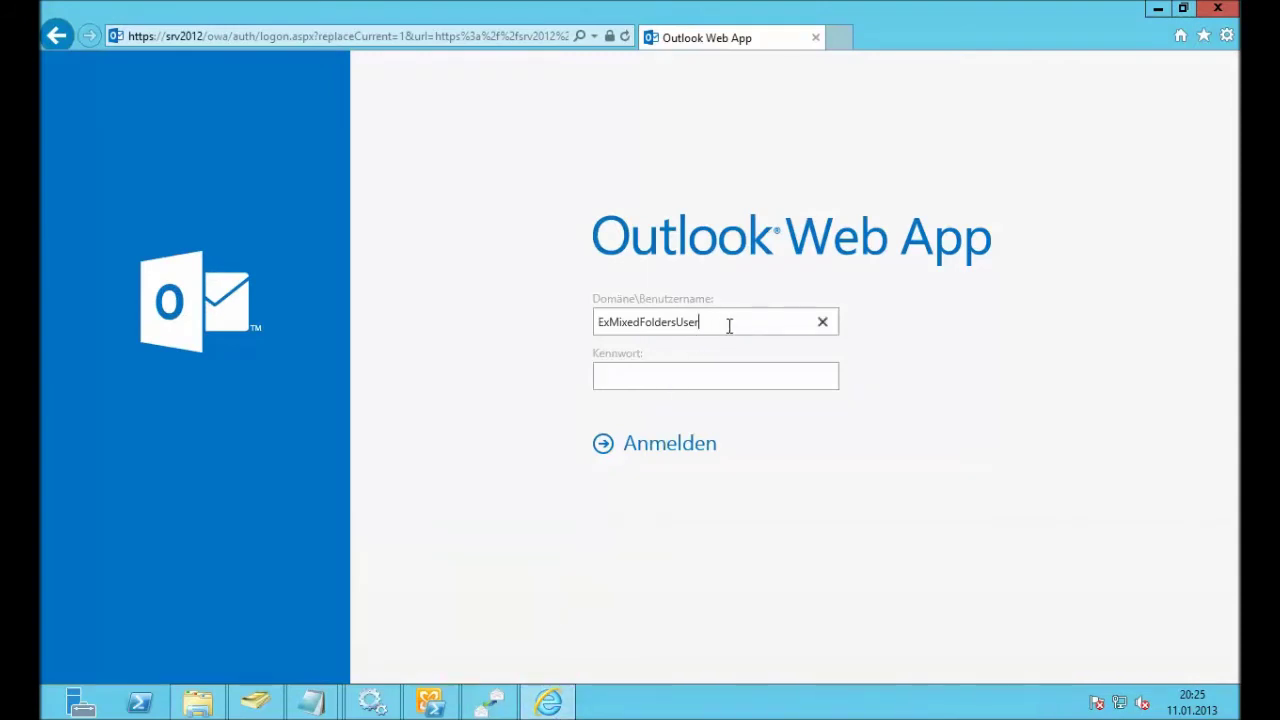
{"action": "left_click_drag", "start_coordinate": [729, 325], "coordinate": [486, 306]}
{"action": "key", "text": "ctrl+v"}
{"action": "key", "text": "Tab"}
{"action": "key", "text": "Return"}
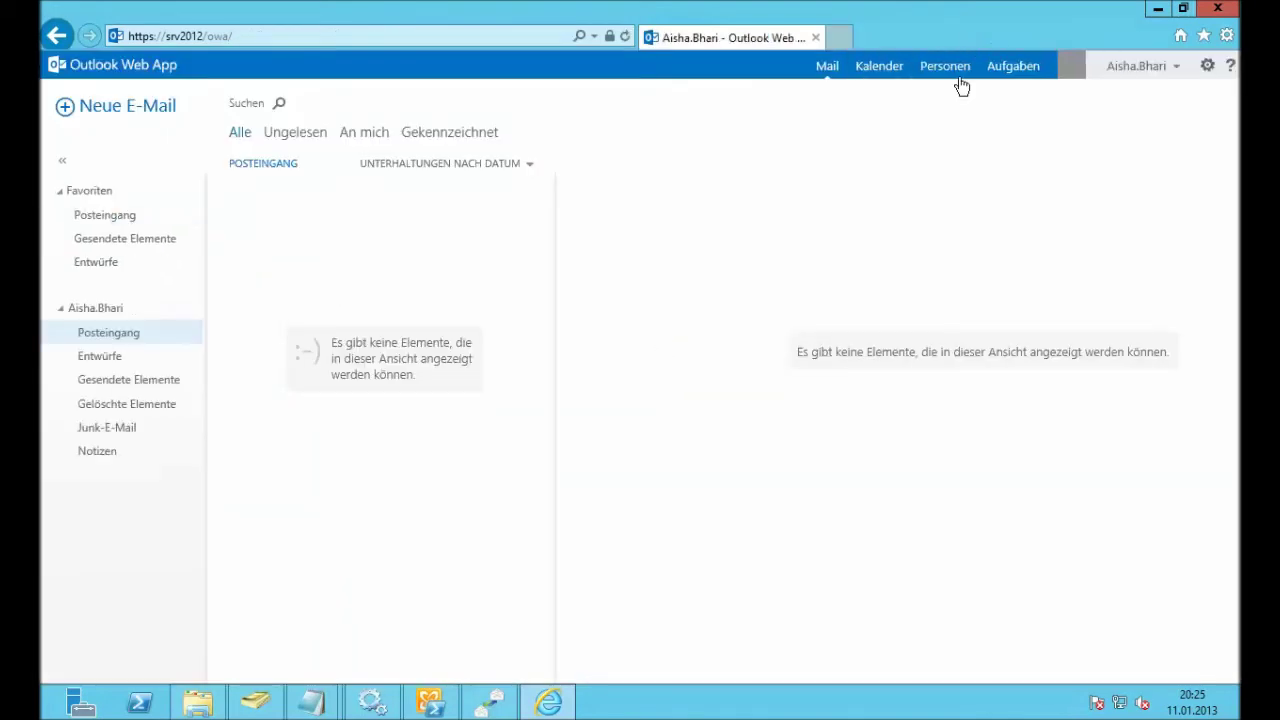
{"action": "left_click", "coordinate": [958, 70]}
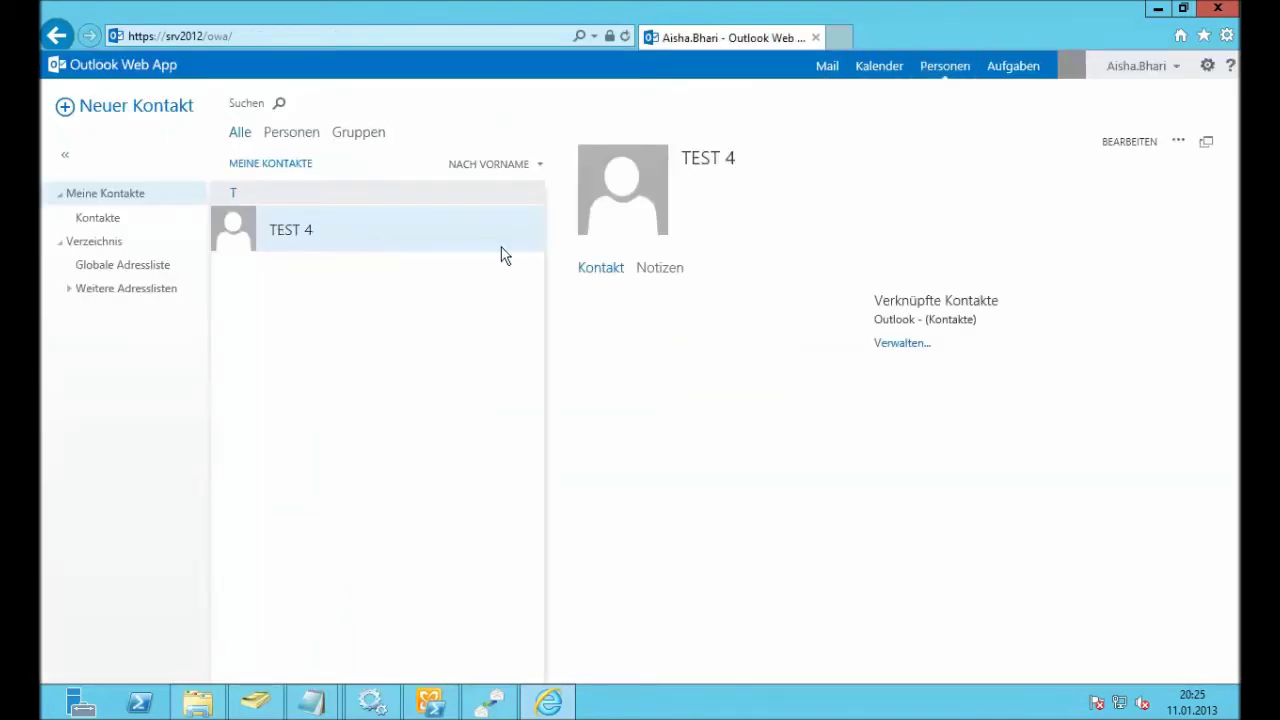
{"action": "left_click", "coordinate": [1157, 9]}
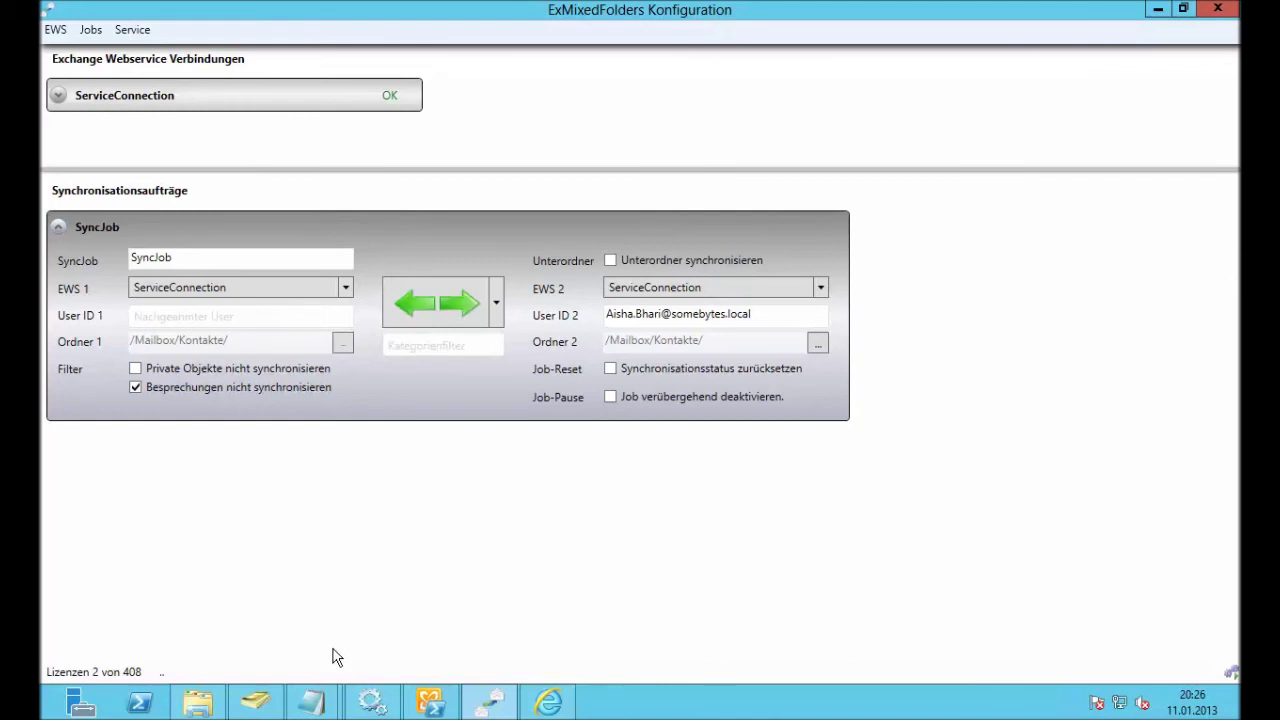
Step: Select the 20 somebytes.local addresses after the first one in the emailadressen list in Editor
{"action": "mouse_move", "coordinate": [316, 692]}
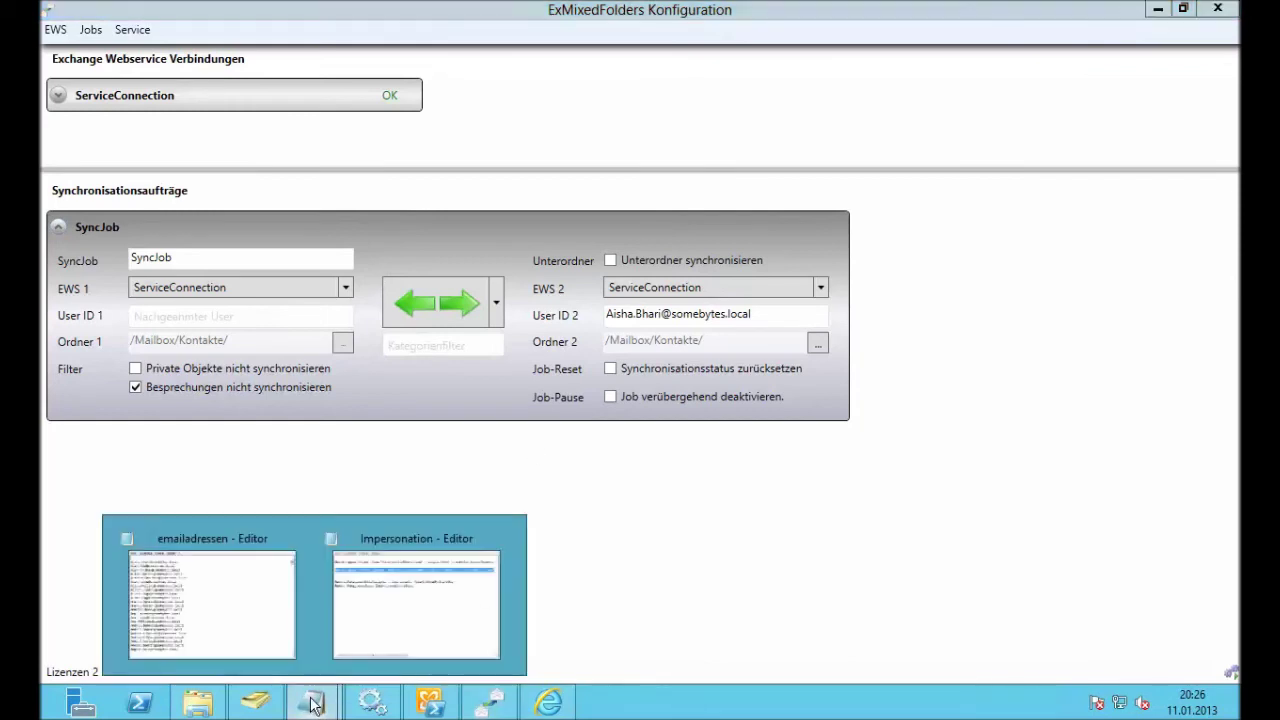
{"action": "left_click", "coordinate": [287, 640]}
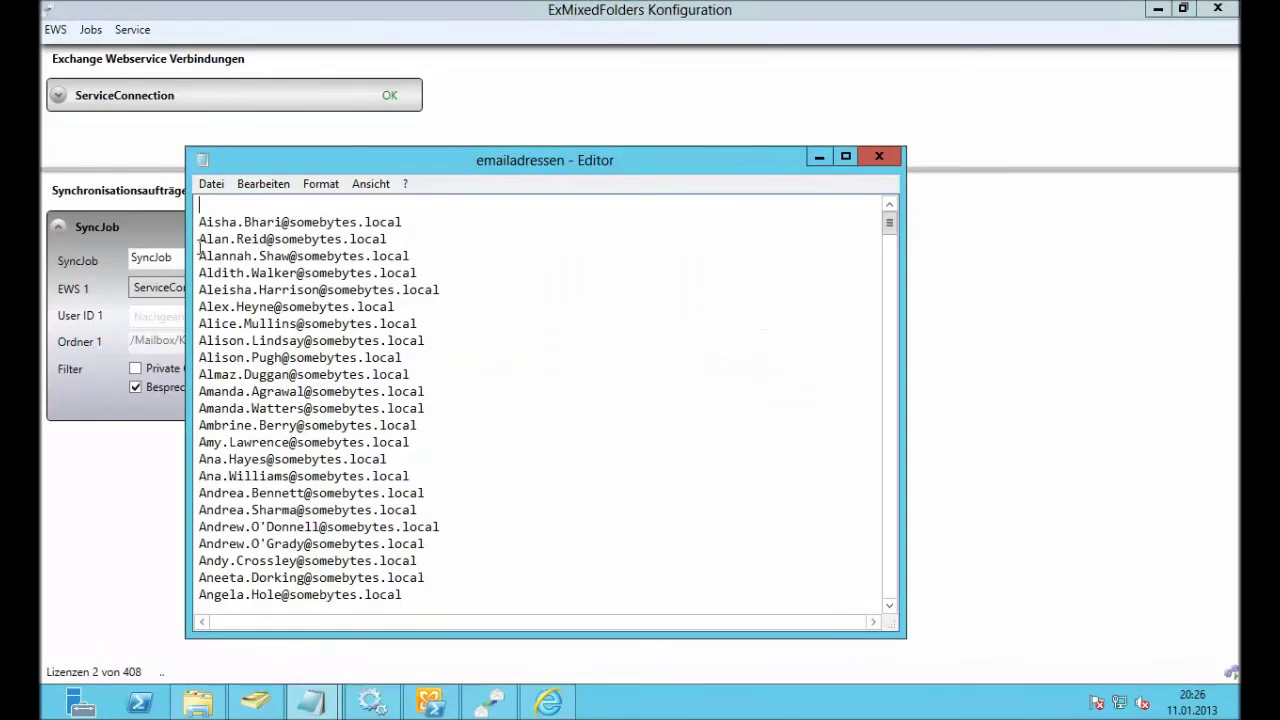
{"action": "left_click_drag", "start_coordinate": [200, 239], "coordinate": [518, 560]}
{"action": "key", "text": "ctrl+c"}
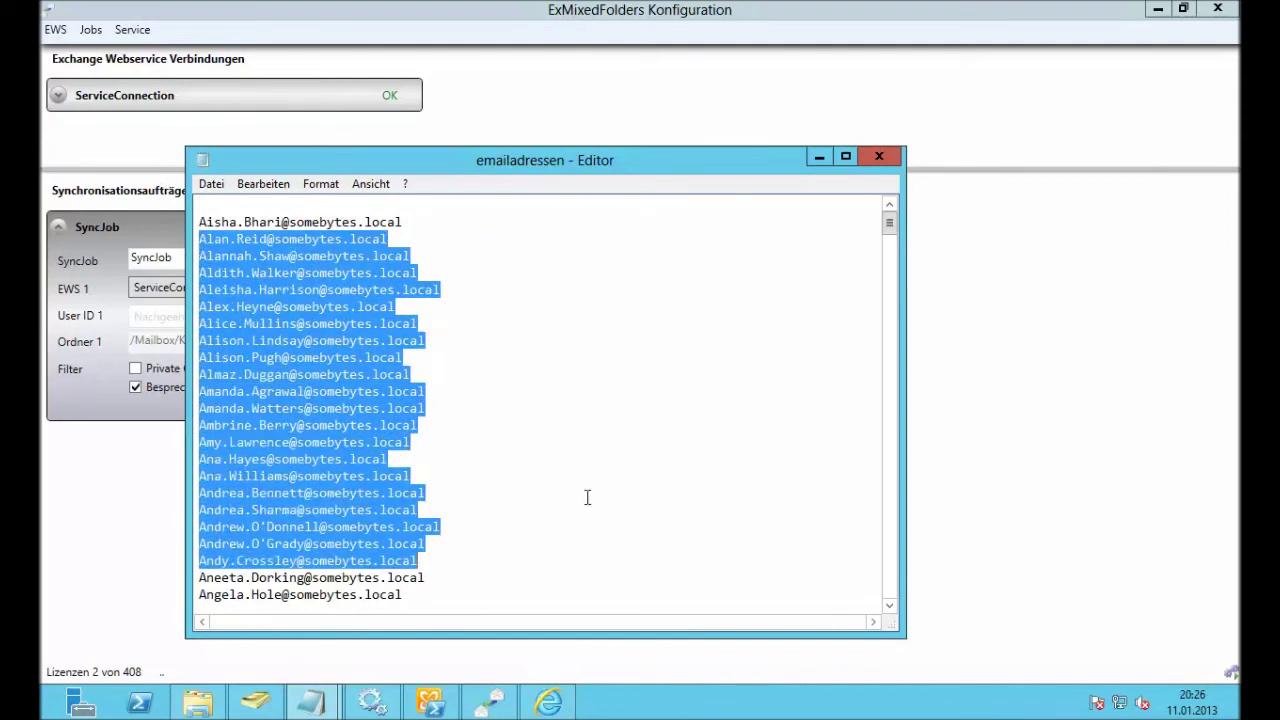
{"action": "left_click", "coordinate": [818, 157]}
Step: Generate sync jobs from the User ID 2 template for the 20 pasted user addresses
{"action": "right_click", "coordinate": [766, 317]}
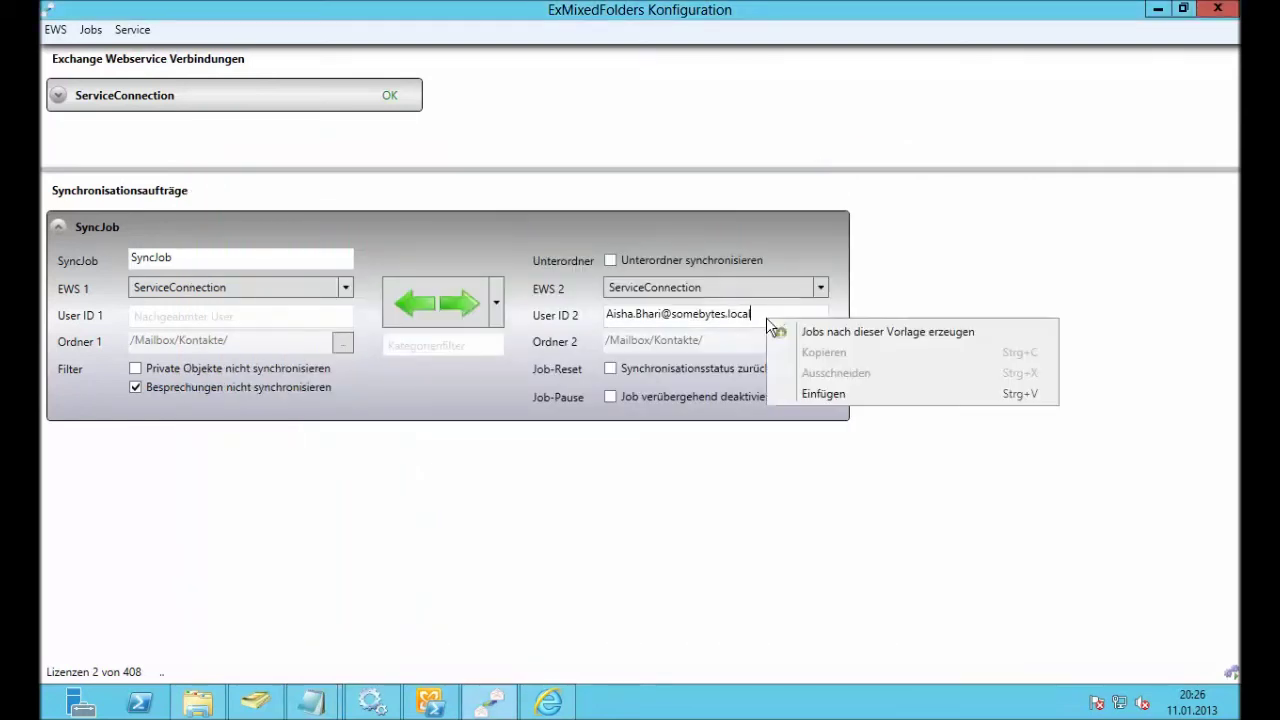
{"action": "left_click", "coordinate": [825, 333]}
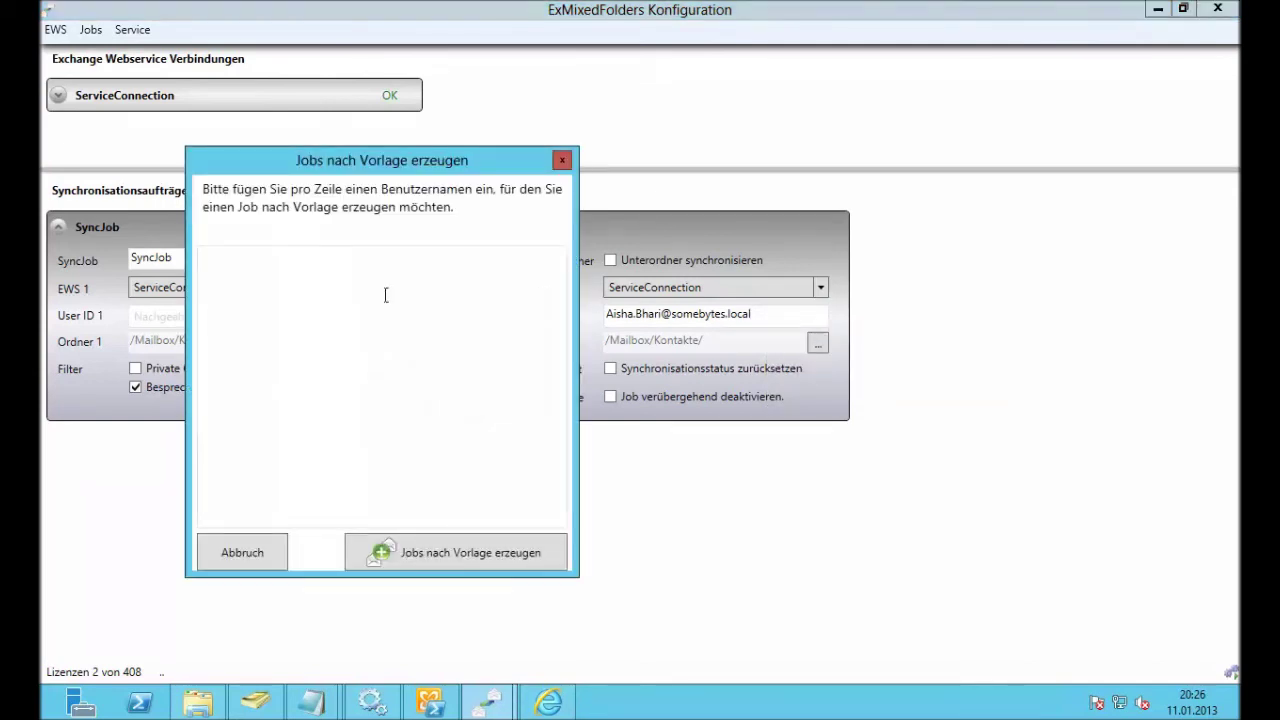
{"action": "key", "text": "ctrl+v"}
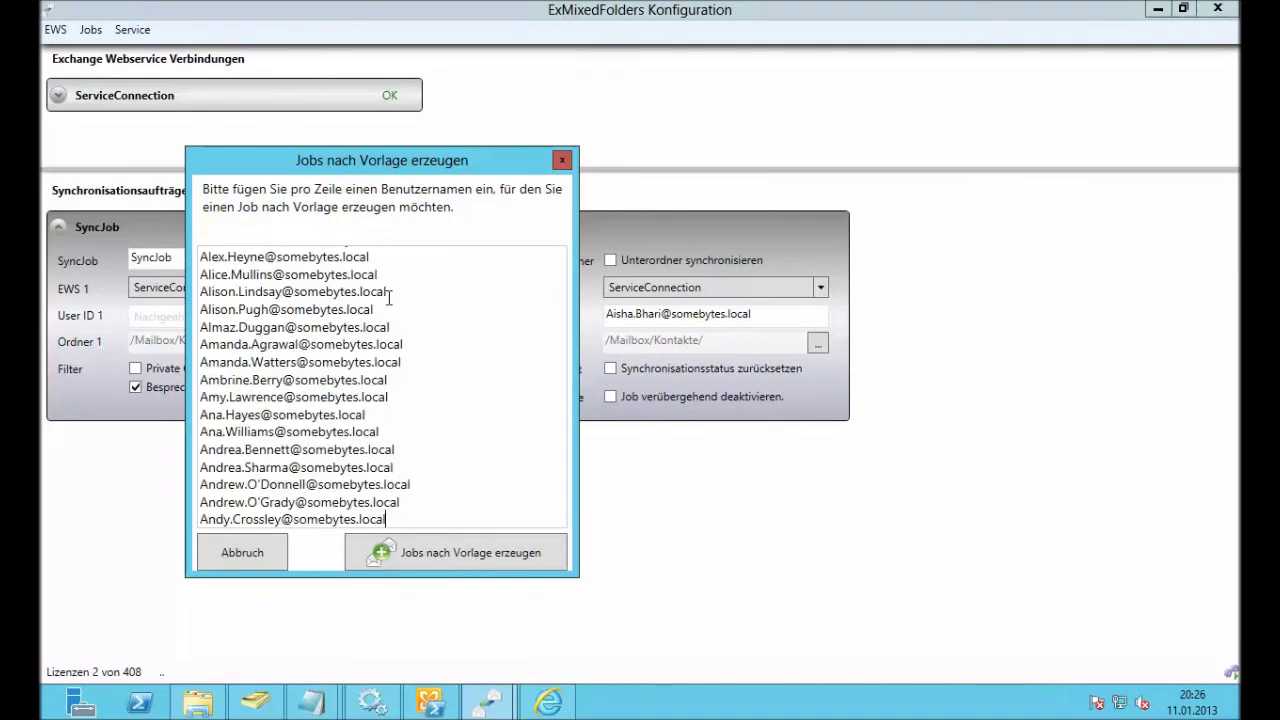
{"action": "left_click", "coordinate": [483, 551]}
Step: Save with service restart, then select one generated job's user name for copying
{"action": "left_click", "coordinate": [172, 50]}
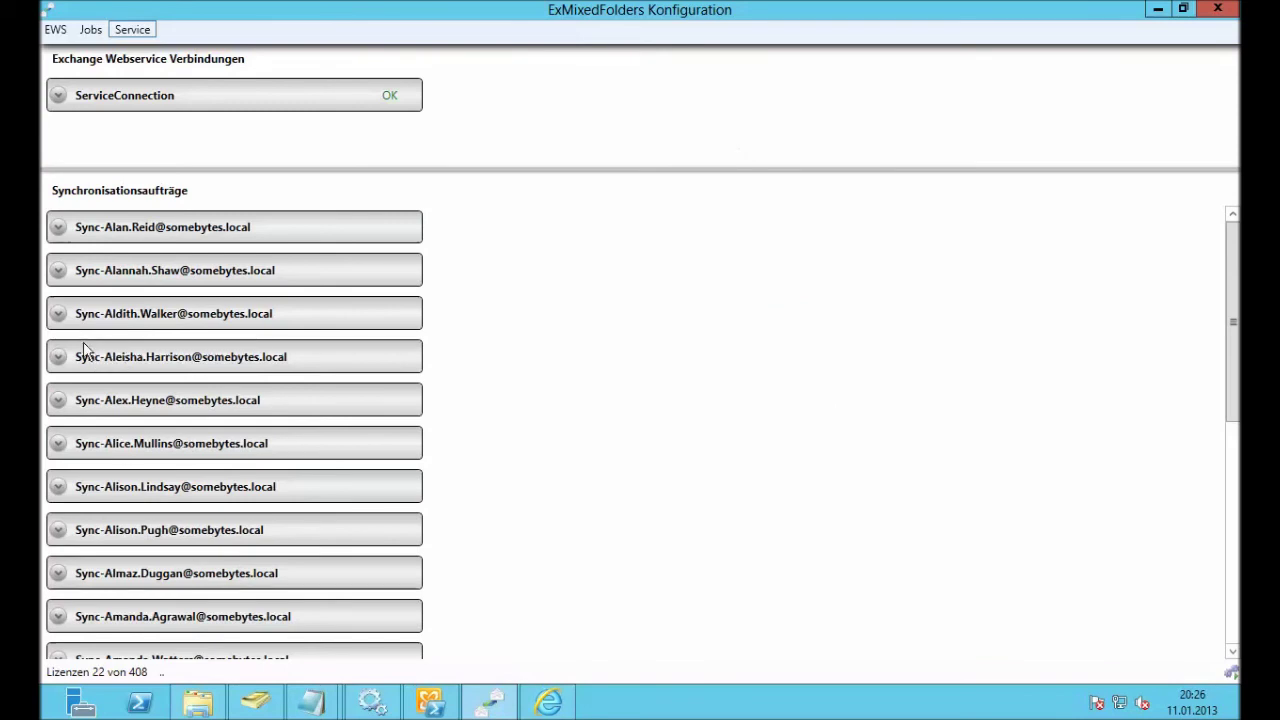
{"action": "left_click", "coordinate": [64, 314]}
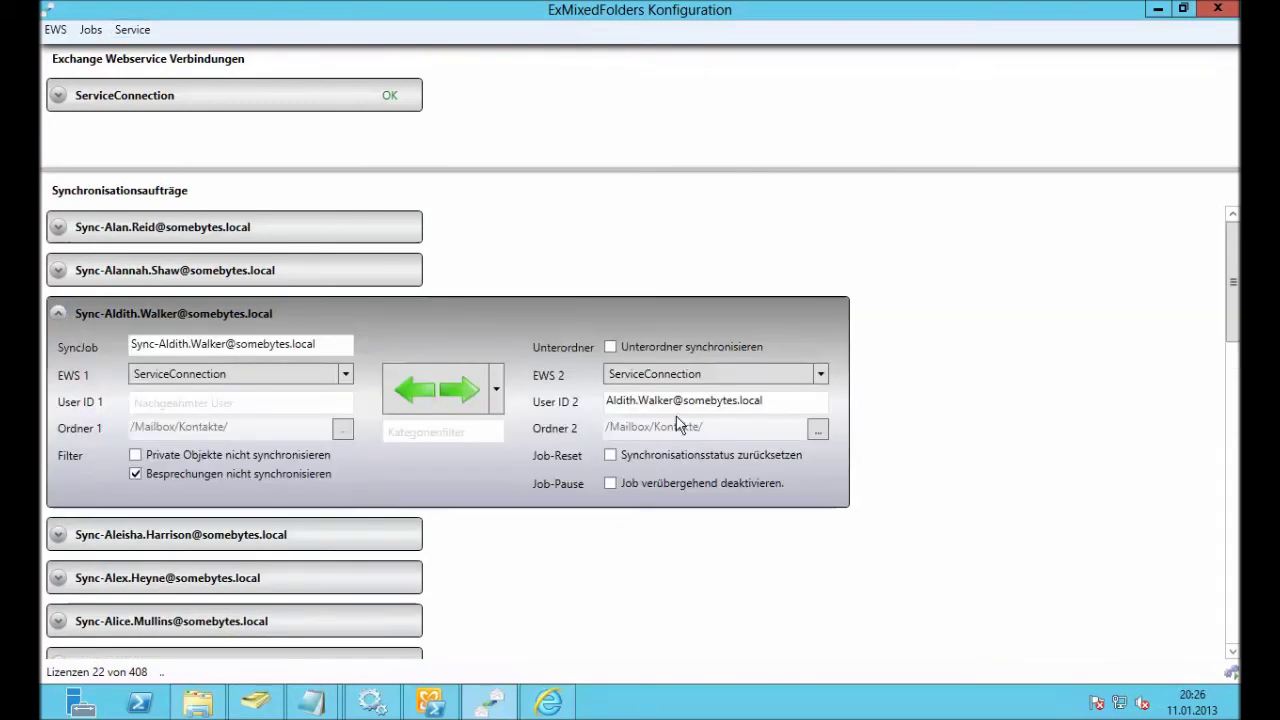
{"action": "left_click_drag", "start_coordinate": [675, 401], "coordinate": [606, 402]}
{"action": "key", "text": "ctrl+c"}
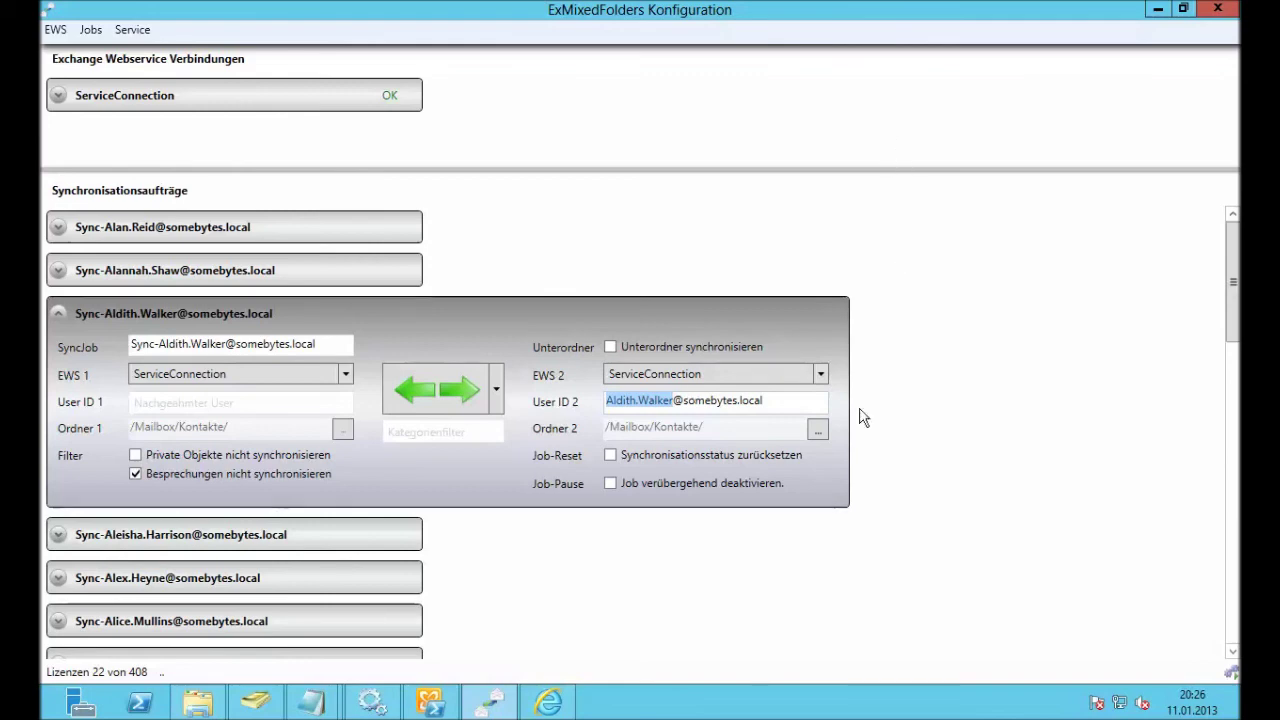
Step: Sign out of the current user's mailbox in Outlook Web App
{"action": "left_click", "coordinate": [552, 702]}
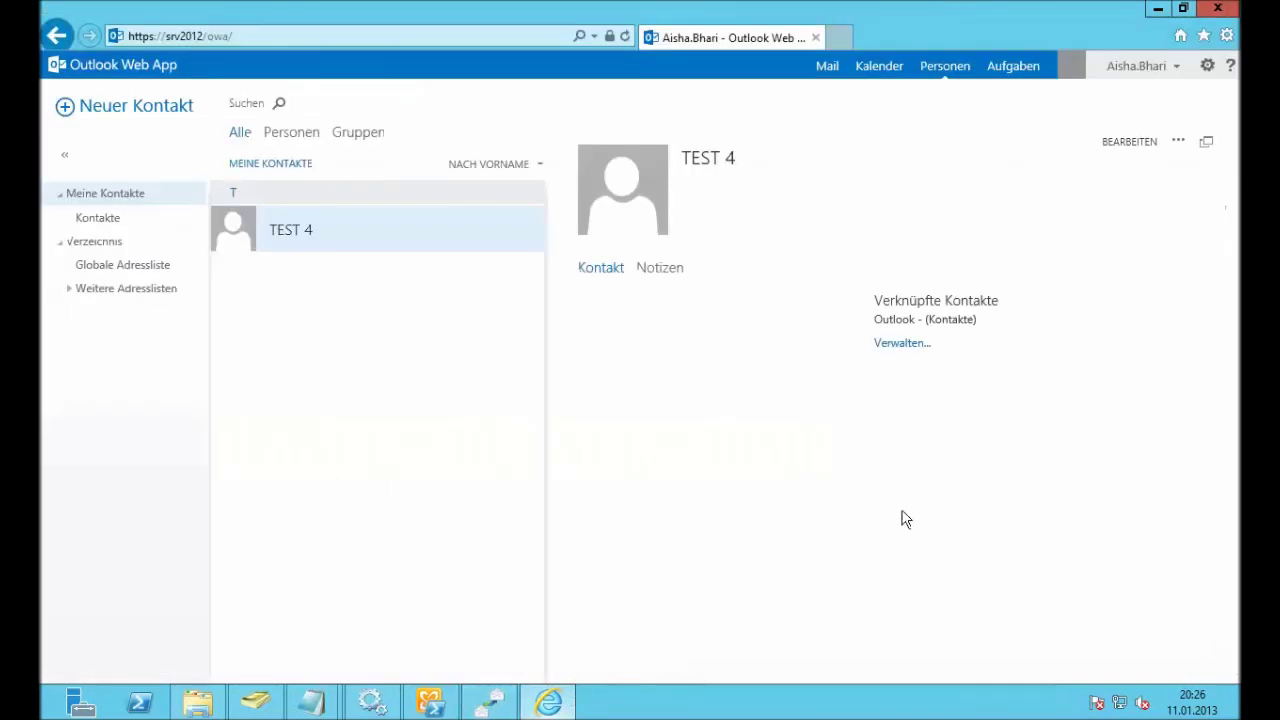
{"action": "left_click", "coordinate": [1156, 70]}
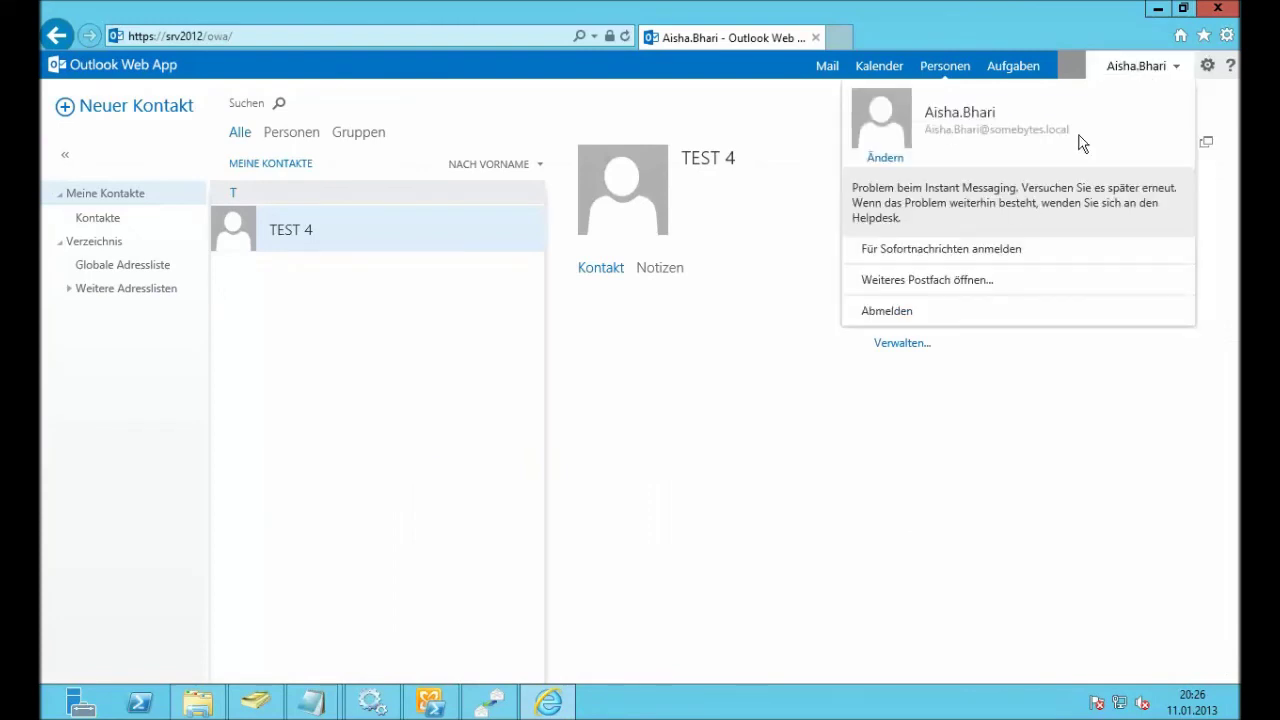
{"action": "left_click", "coordinate": [924, 313]}
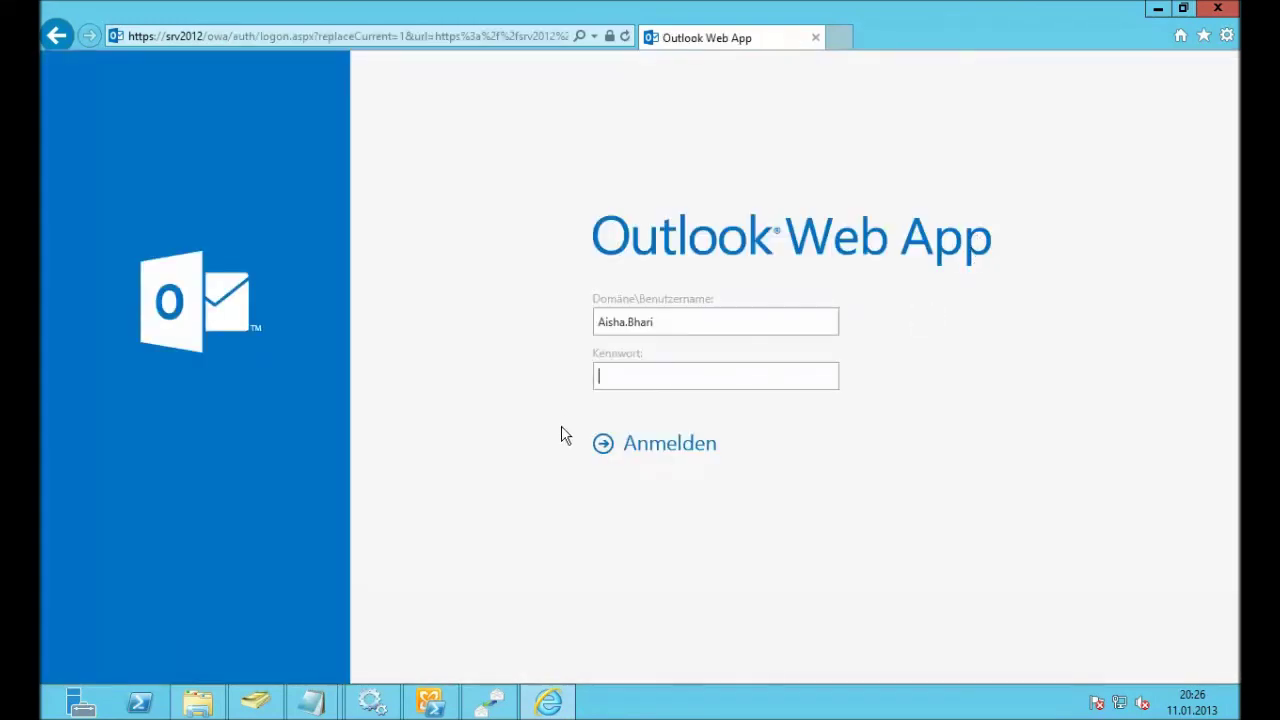
Step: Sign in as the copied new user with their password and open the TEST 4 contact in Personen
{"action": "left_click", "coordinate": [683, 313]}
{"action": "left_click_drag", "start_coordinate": [683, 313], "coordinate": [567, 314]}
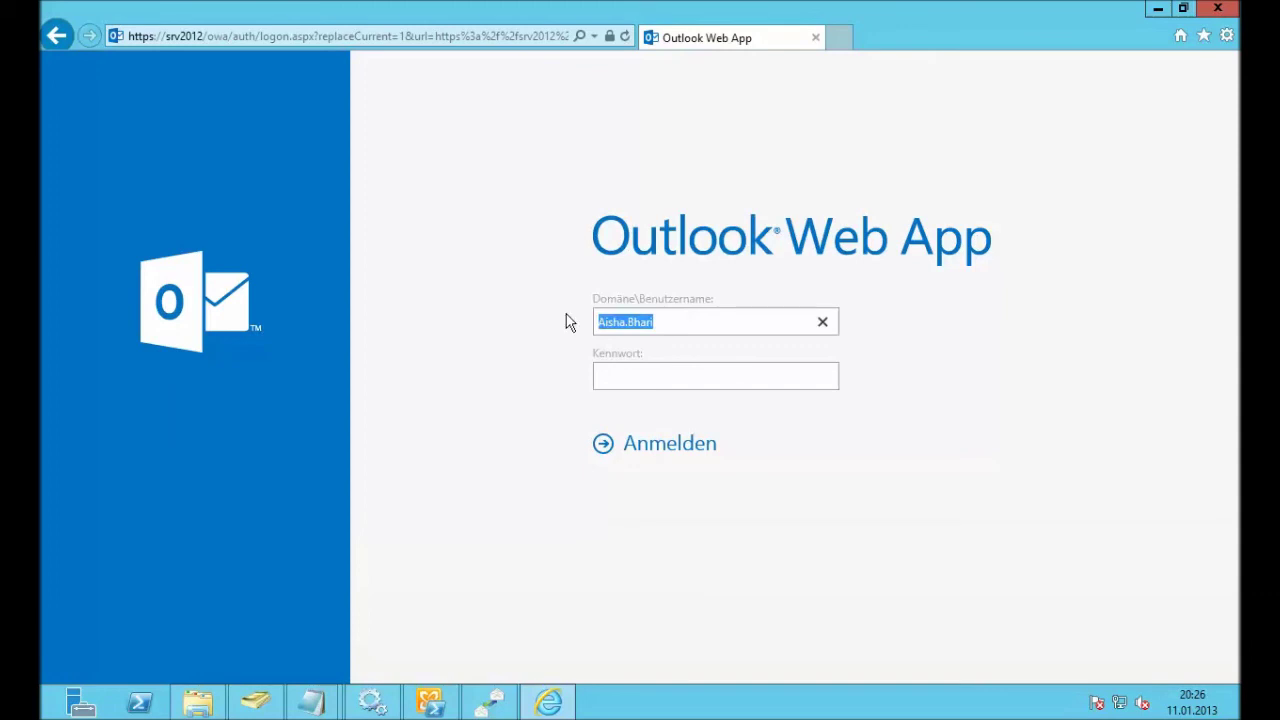
{"action": "key", "text": "ctrl+v"}
{"action": "key", "text": "Tab"}
{"action": "key", "text": "Tab"}
{"action": "left_click", "coordinate": [729, 380]}
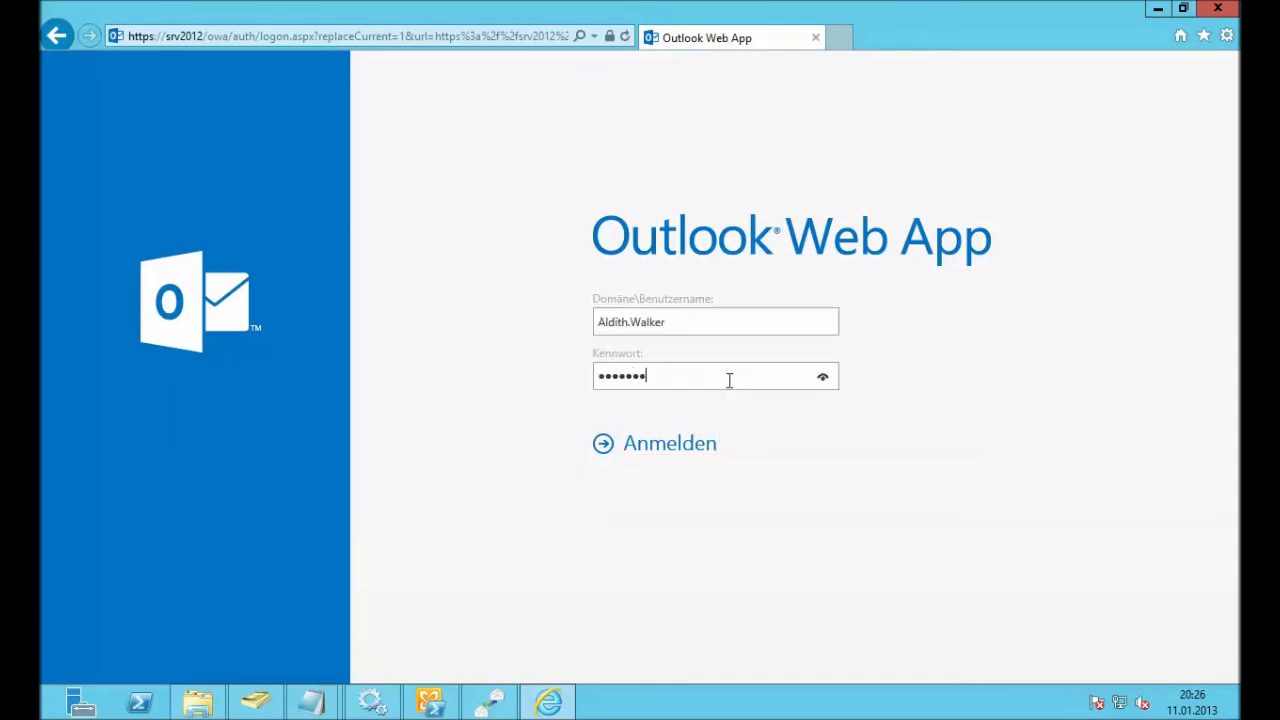
{"action": "key", "text": "Return"}
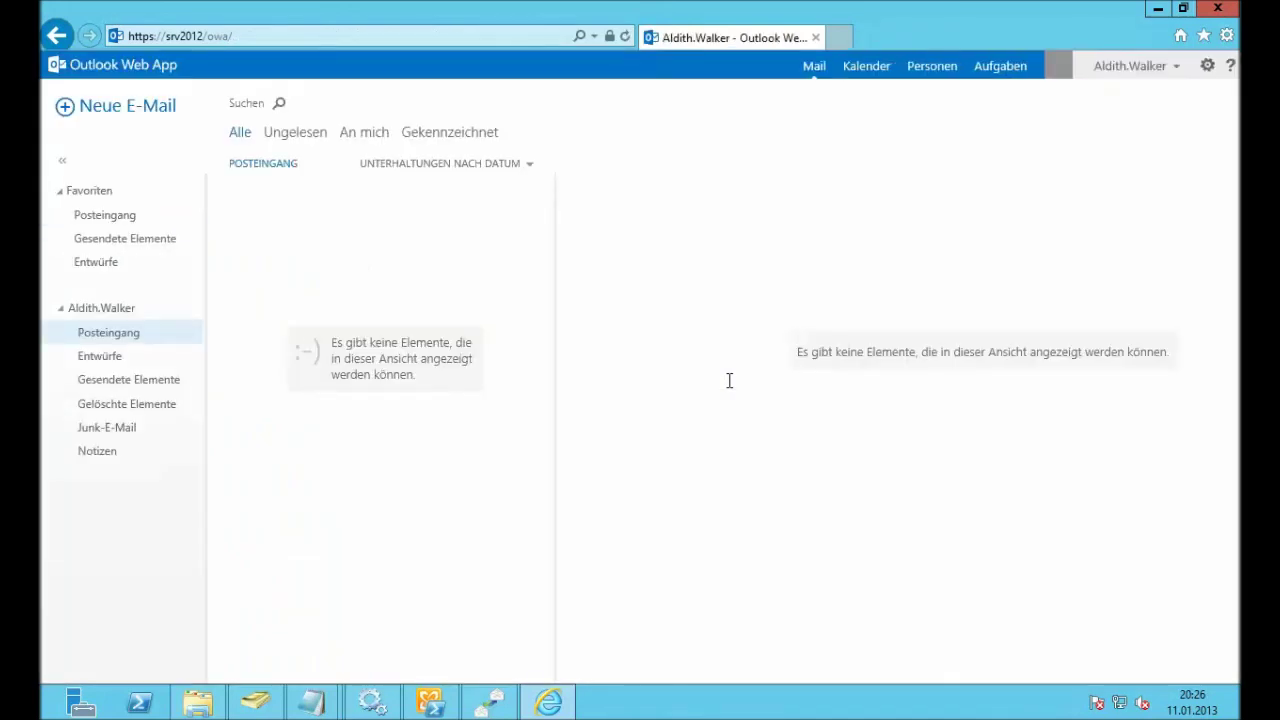
{"action": "left_click", "coordinate": [946, 68]}
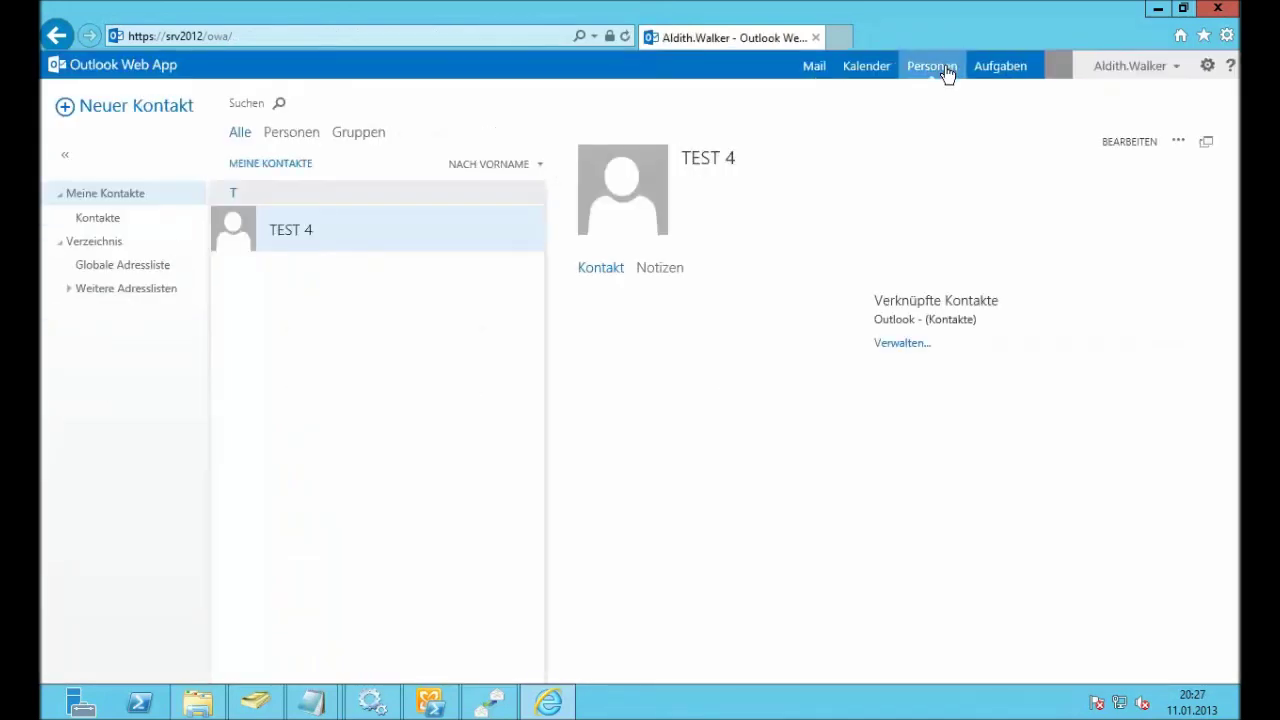
{"action": "left_click", "coordinate": [1122, 155]}
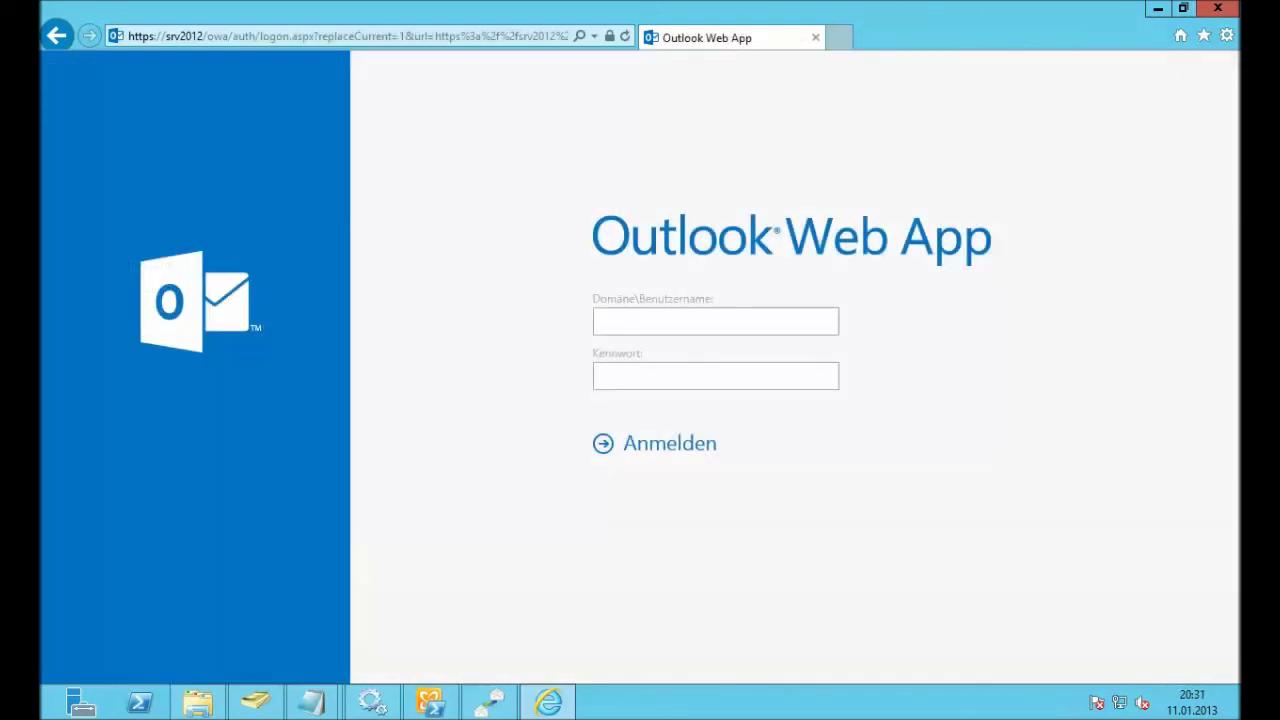